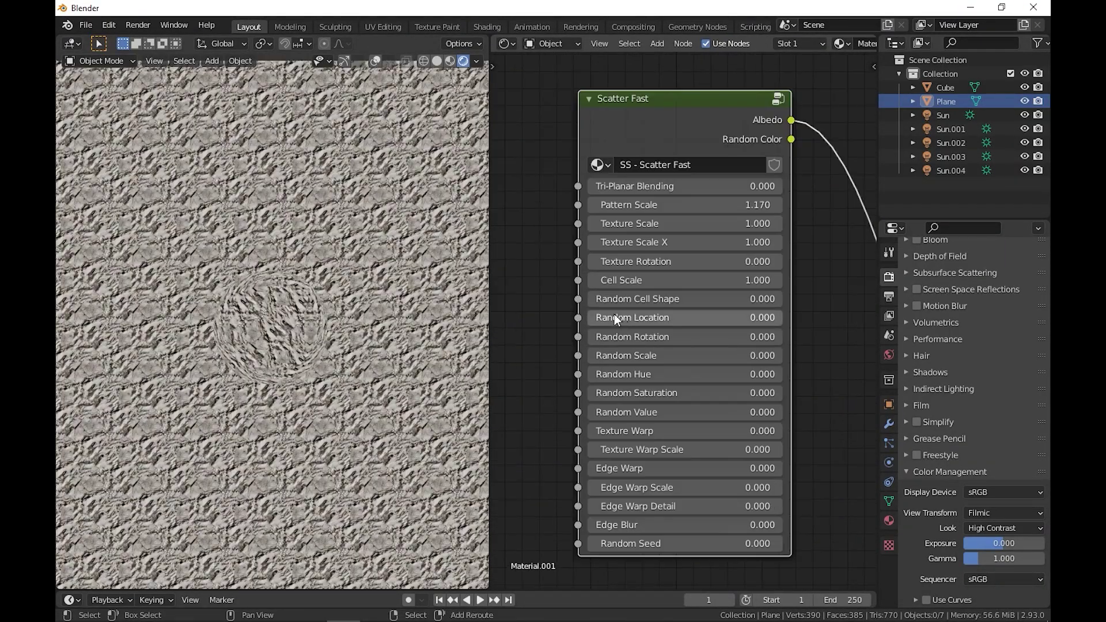
Step: Set Random Location, Random Rotation and Random Scale of the Scatter Fast node to about 0.42 and Edge Warp to 0.396
left_click_drag(616, 320, 668, 317)
left_click_drag(593, 467, 663, 468)
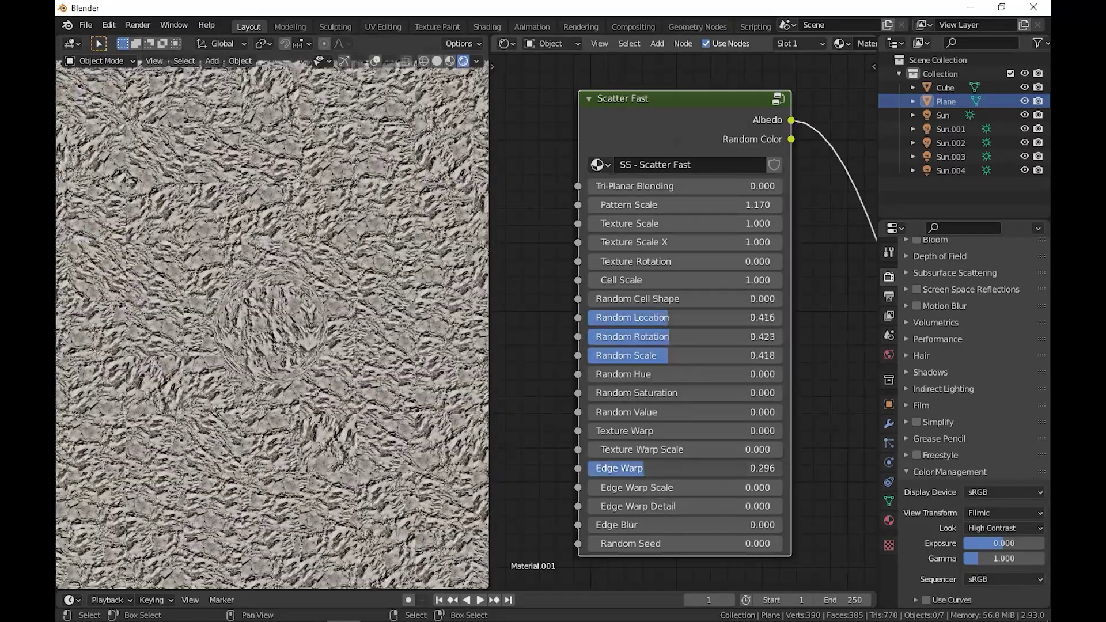
Step: Set the Scatter Fast node's Edge Blur to 0.365, Edge Warp Scale to 0.740 and Edge Warp Detail to 2.300
left_click_drag(593, 525, 658, 525)
left_click_drag(634, 487, 697, 487)
left_click_drag(634, 505, 691, 506)
Step: Set Random Cell Shape to 0.565 and Cell Scale to 1.340, and inspect the rock texture on the sphere and plane
left_click_drag(629, 299, 657, 279)
scroll(285, 322, "up", 5)
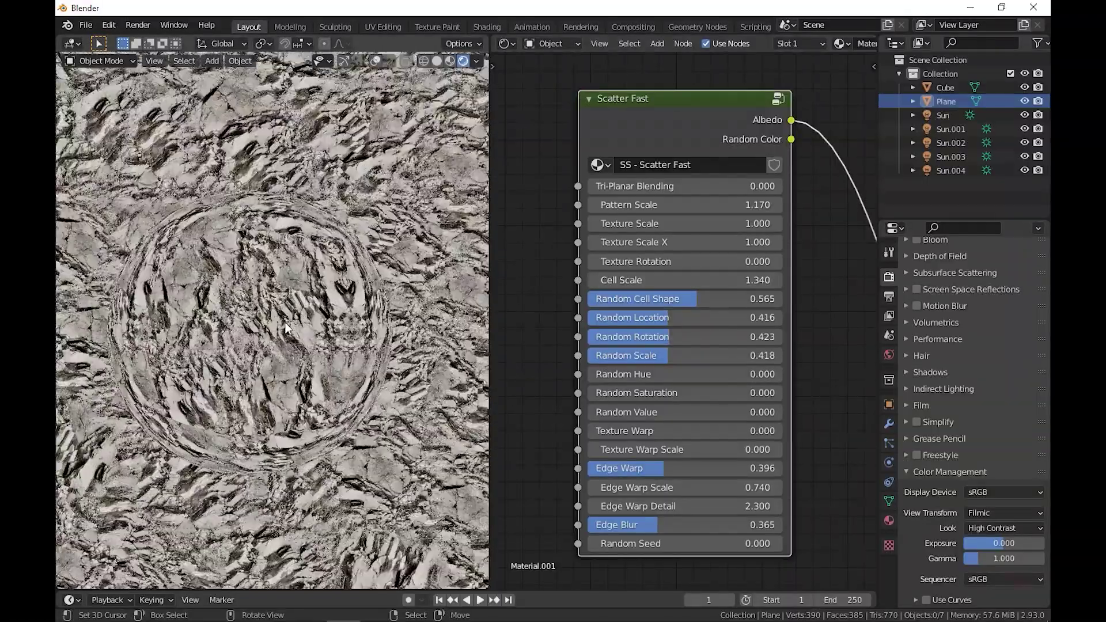
scroll(284, 322, "down", 8)
scroll(202, 289, "up", 8)
scroll(203, 289, "down", 6)
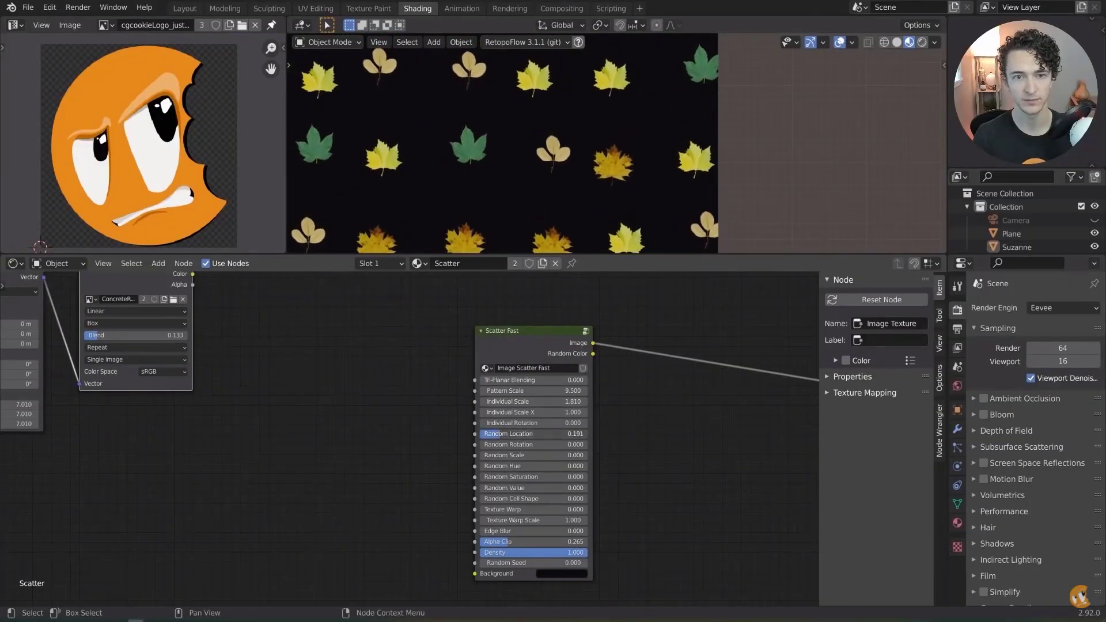
Step: Set the leaf scatter node's Random Cell Shape to 1.000 and increase its Individual Scale
left_click_drag(521, 500, 588, 500)
scroll(553, 231, "down", 2)
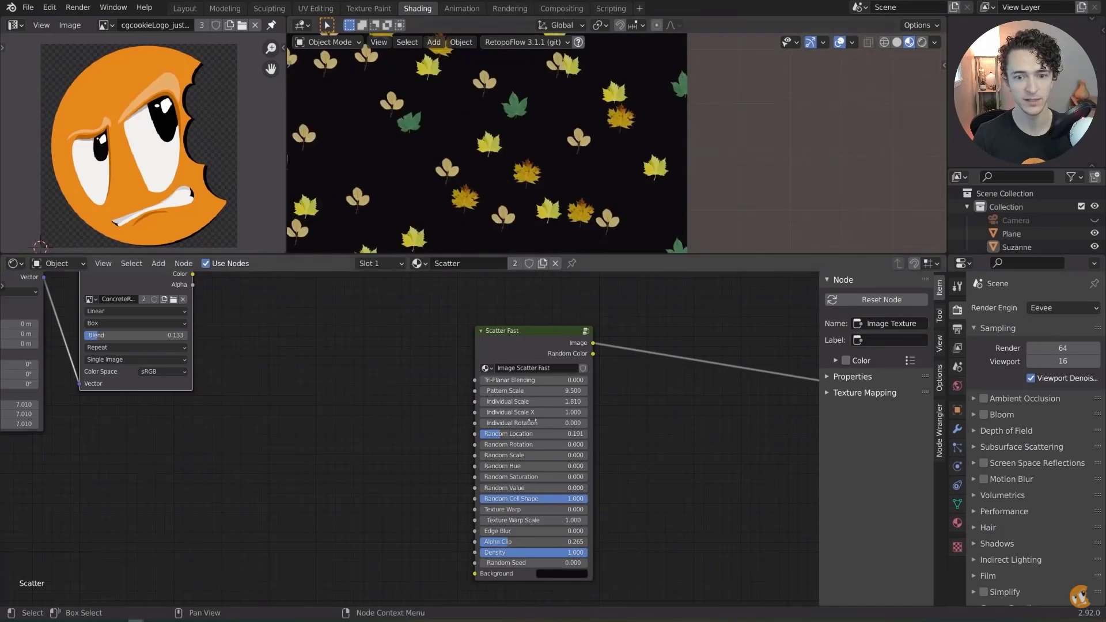
left_click_drag(533, 402, 576, 401)
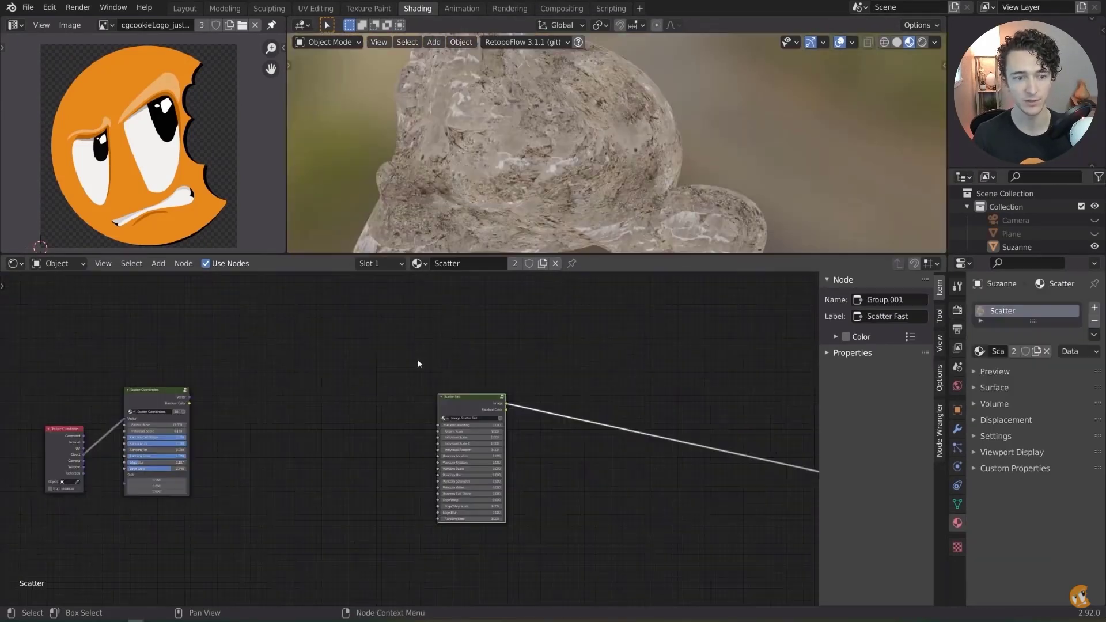
Step: Duplicate the Scatter Fast node beside the original and un-scatter the copy back into its source nodes
scroll(418, 363, "up", 2)
middle_click_drag(418, 363, 474, 330)
key("shift+d")
left_click(351, 370)
right_click(351, 370)
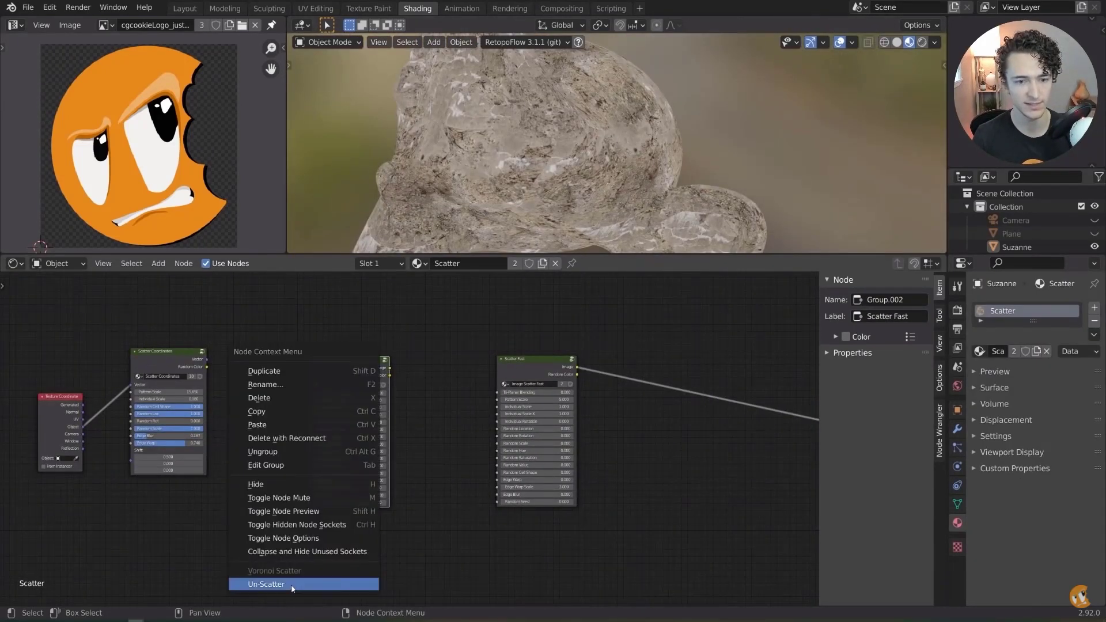
left_click(291, 587)
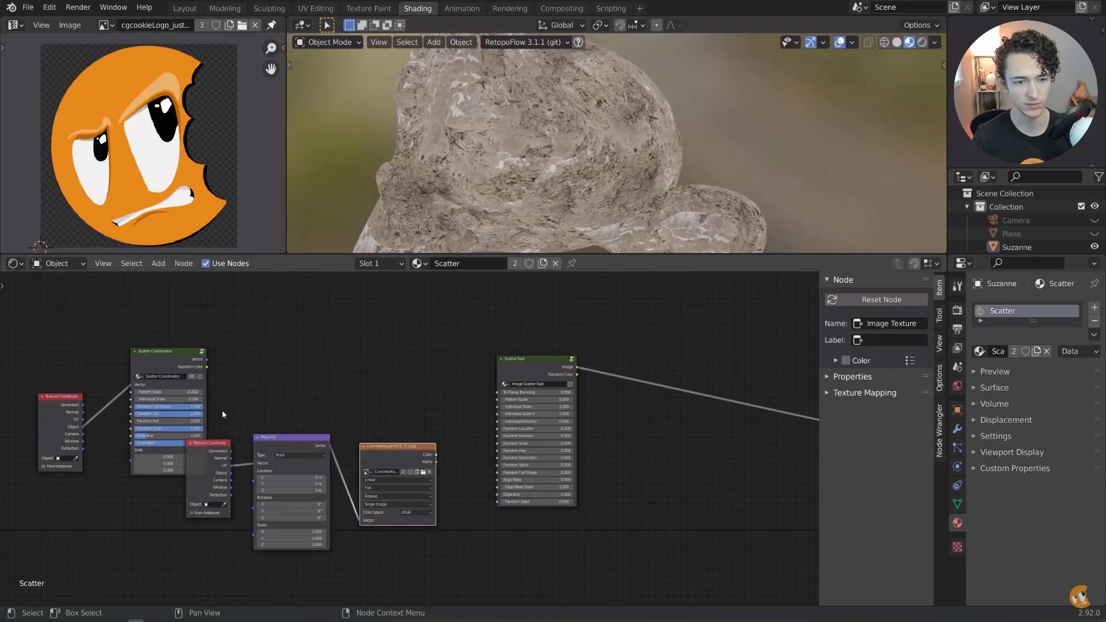
Step: Move the Texture Coordinate, Mapping and ConcreteRough0076_5_S.jpg image nodes below the scatter nodes
middle_click_drag(222, 415, 236, 363)
scroll(259, 380, "down", 1)
left_click_drag(311, 385, 319, 436)
scroll(329, 444, "up", 5)
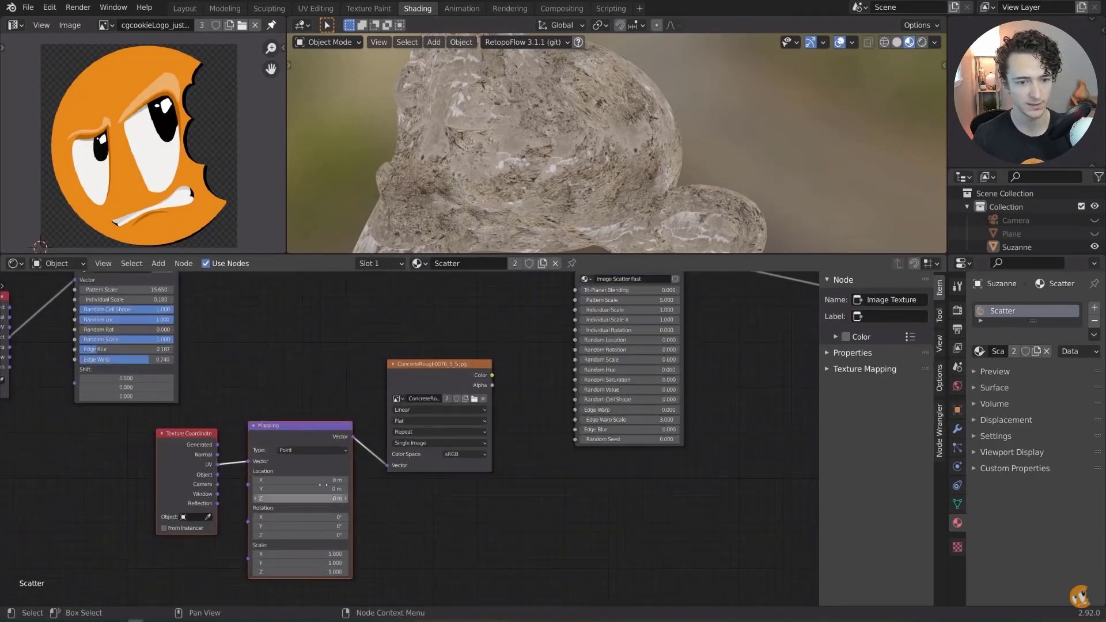
scroll(436, 418, "down", 1, "ctrl")
left_click_drag(436, 366, 434, 427)
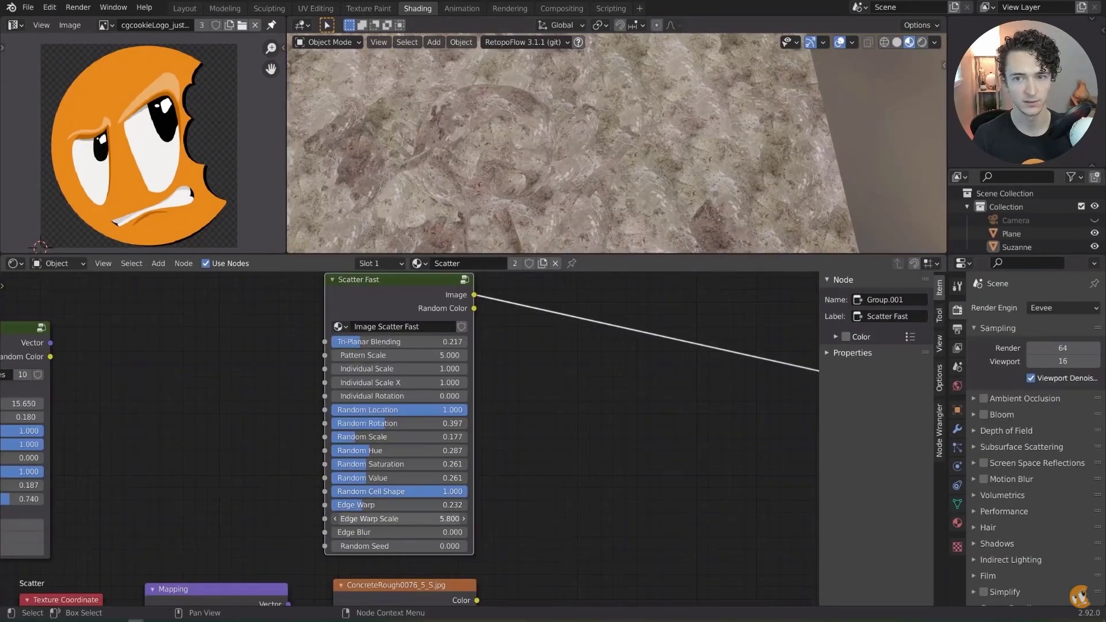
Step: Set the concrete Scatter Fast node's Edge Warp Scale to 3.000, Random Cell Shape to 1.000 and Edge Blur to 0.336
left_click_drag(403, 519, 391, 519)
mouse_move(455, 491)
left_mouse_down()
mouse_move(425, 492)
mouse_move(466, 491)
left_mouse_up()
middle_click_drag(422, 485, 422, 438)
scroll(422, 437, "up", 1)
left_click_drag(403, 488, 453, 489)
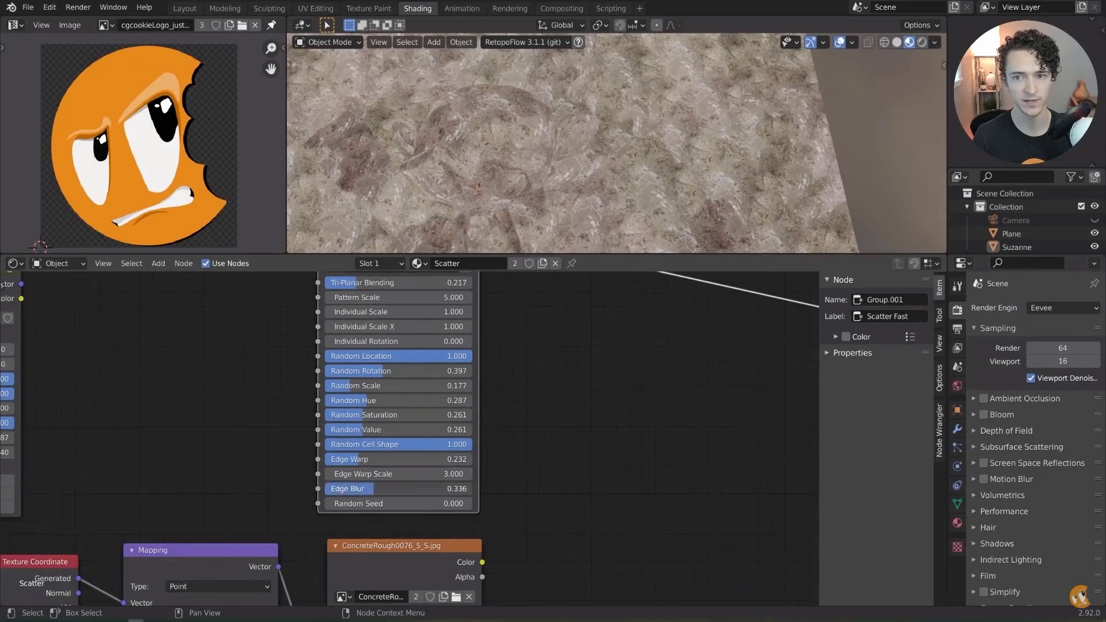
Step: Render the scene and view the concrete texture on the monkey head and ground plane
scroll(579, 152, "down", 3)
key("F12")
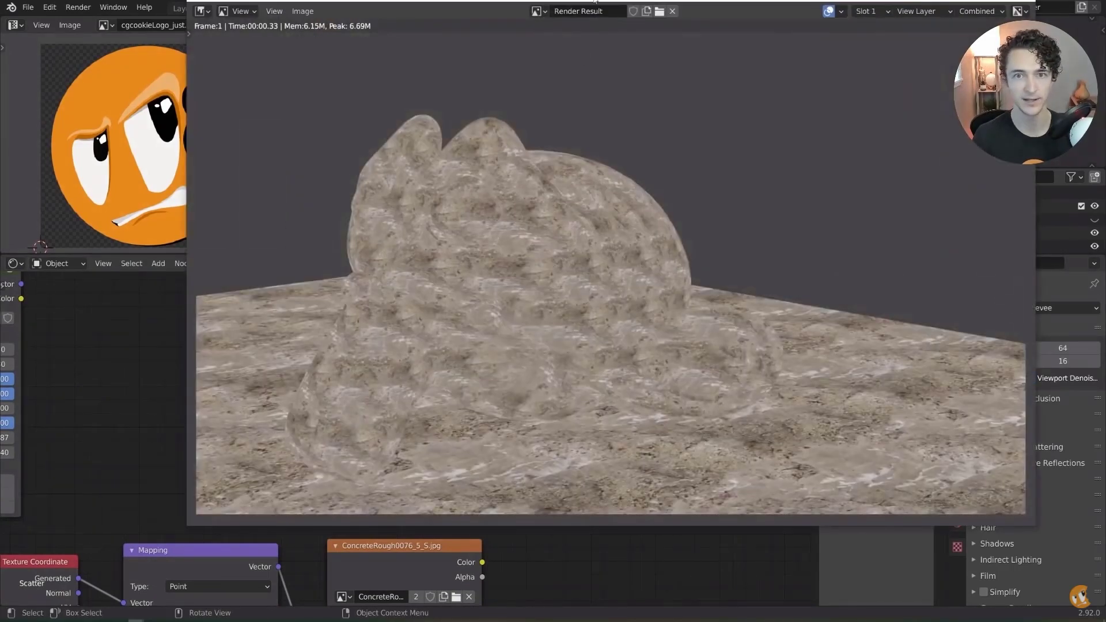
left_click(822, 35)
left_click(820, 63)
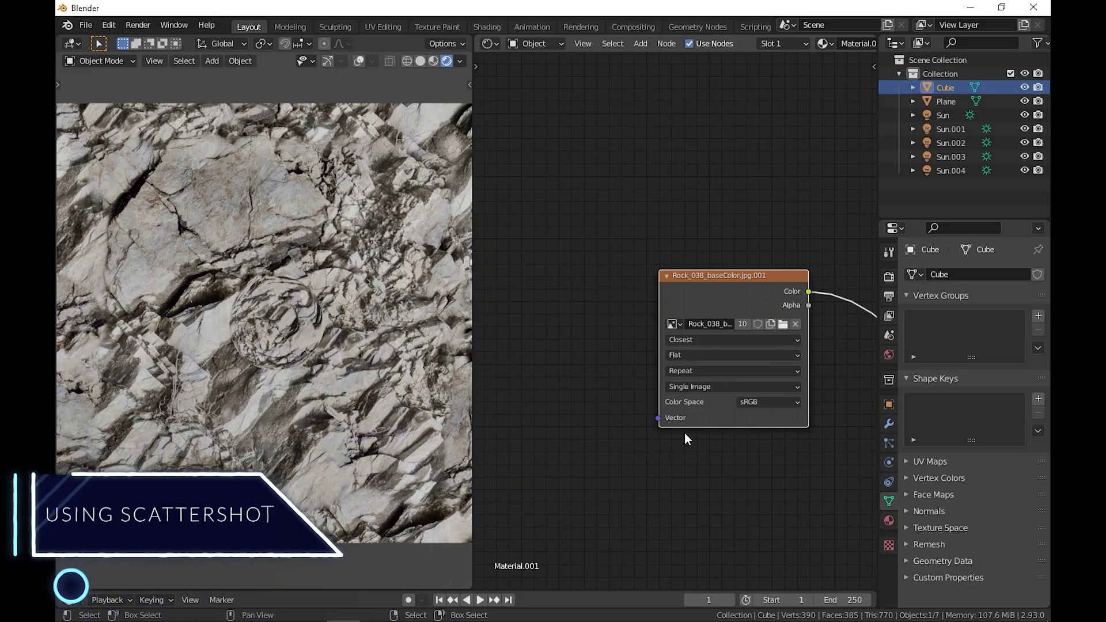
Step: Apply Scattershot Voronoi Scatter to the Rock_038_baseColor texture with UV mapping and the Interspersed method, and reposition the resulting node
left_click(666, 44)
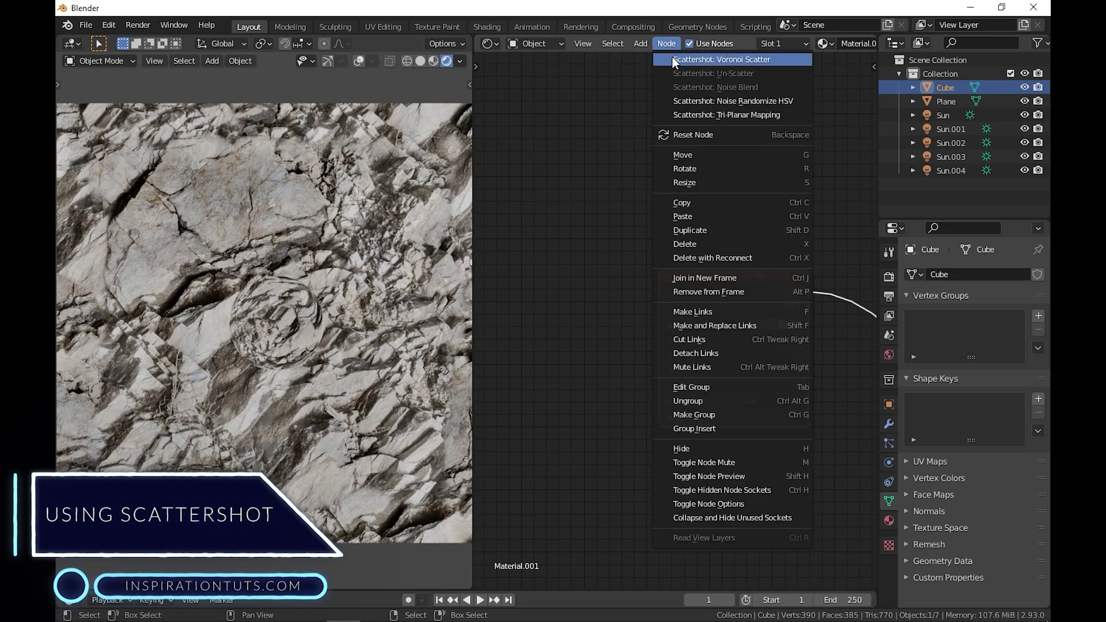
left_click(672, 59)
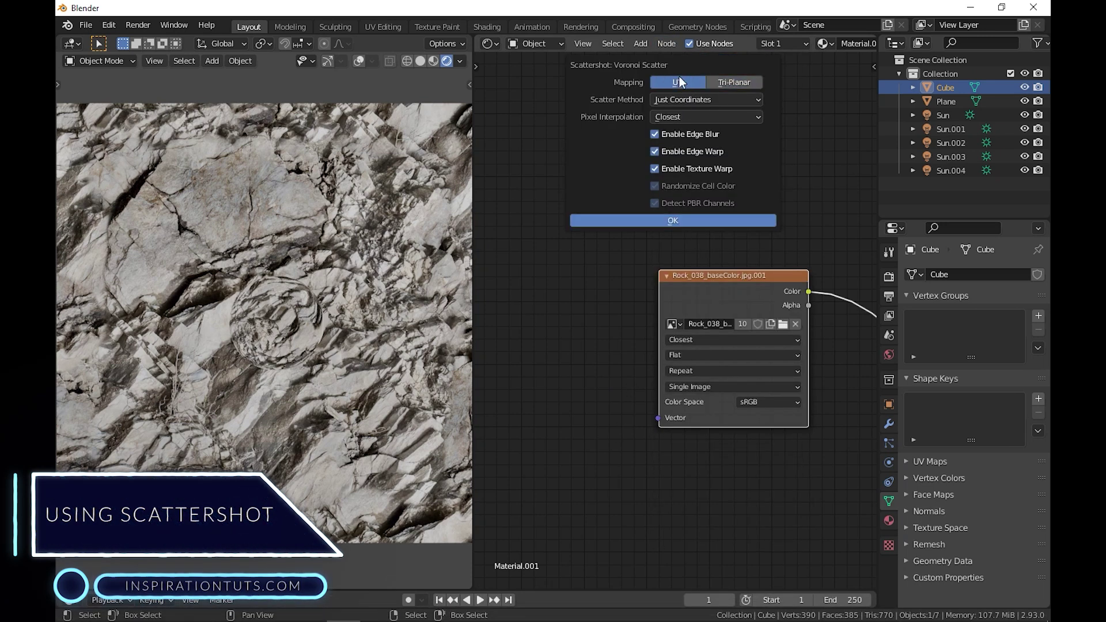
left_click(689, 103)
left_click(689, 131)
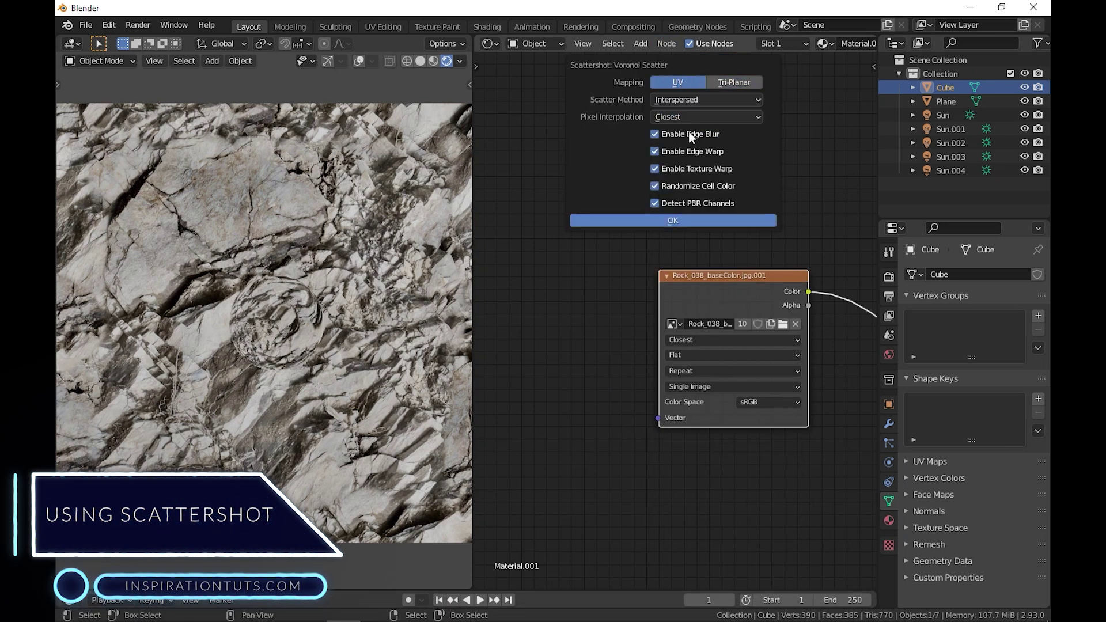
left_click(634, 221)
left_click_drag(726, 200, 694, 217)
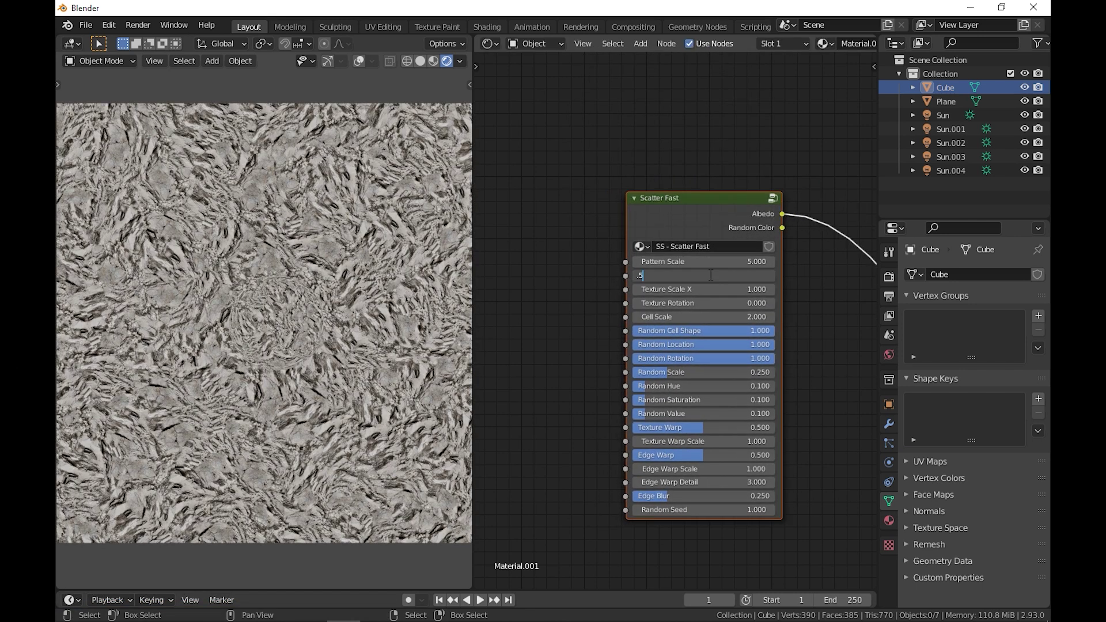
Step: Set the Scatter Fast node's Texture Scale to 0.430 and Edge Blur to 0.324
key("Return")
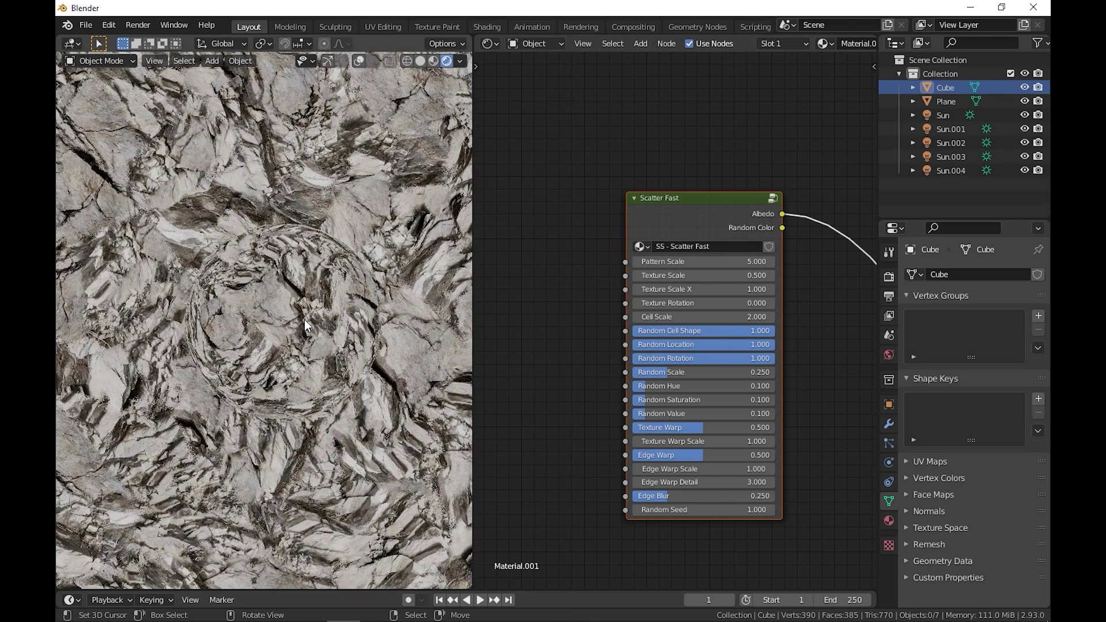
middle_click_drag(304, 319, 292, 320, "shift")
mouse_move(703, 276)
left_mouse_down()
mouse_move(668, 276)
mouse_move(692, 275)
left_mouse_up()
left_click_drag(702, 496, 707, 496)
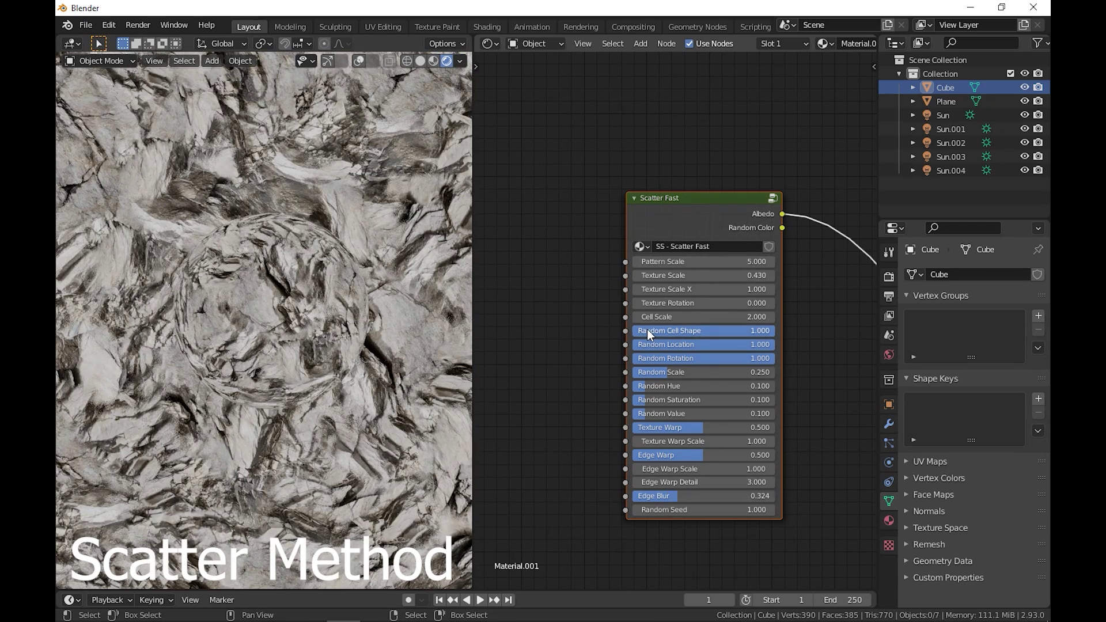
Step: Make room above the Scatter Fast node and preview the unscattered rock image texture node
scroll(648, 330, "down", 3)
scroll(657, 322, "up", 2)
middle_click_drag(707, 215, 702, 333)
left_click_drag(724, 193, 702, 256)
left_click(667, 167, "ctrl+shift")
Step: Apply Voronoi Scatter to the rock image texture with Tri-Planar mapping and the Interspersed method, and lower the Pattern Scale
left_click(667, 45)
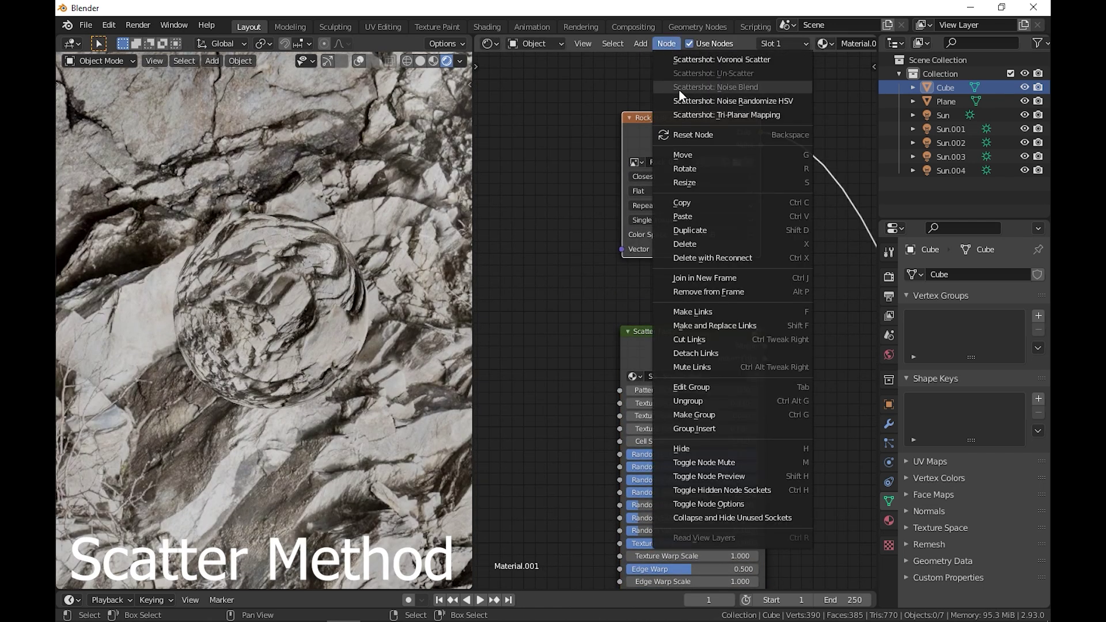
left_click(703, 57)
left_click(766, 82)
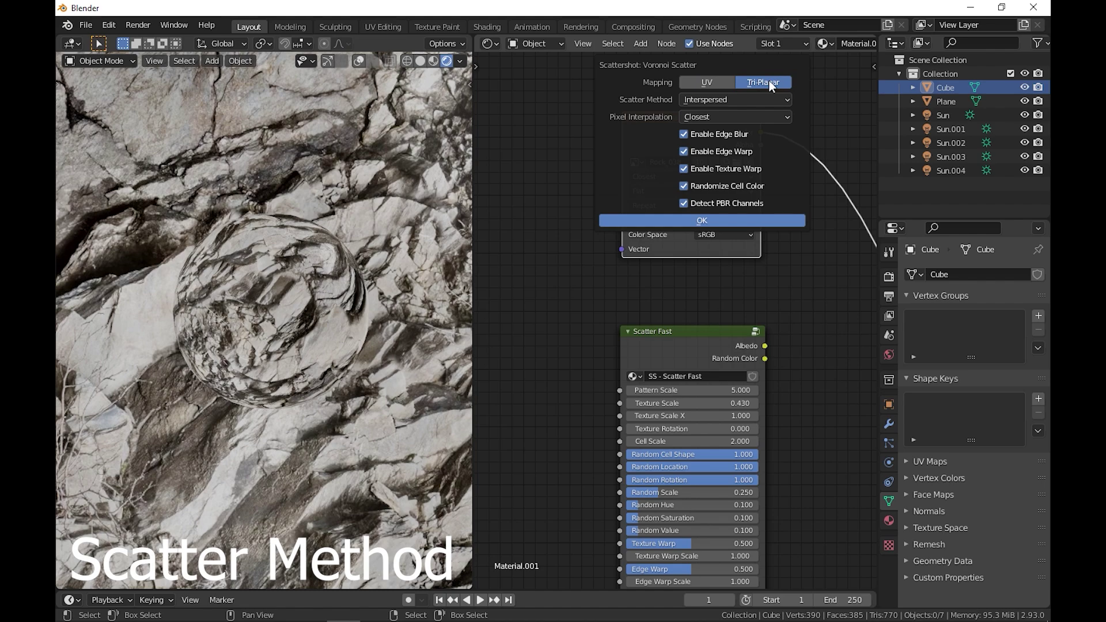
left_click(676, 221)
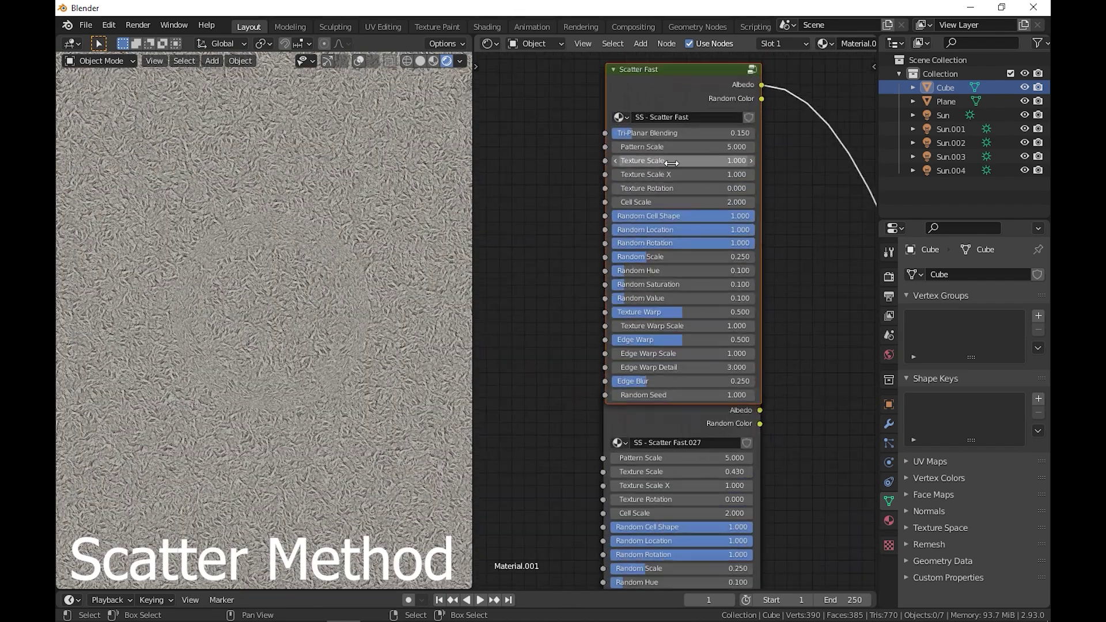
left_click_drag(682, 147, 441, 147)
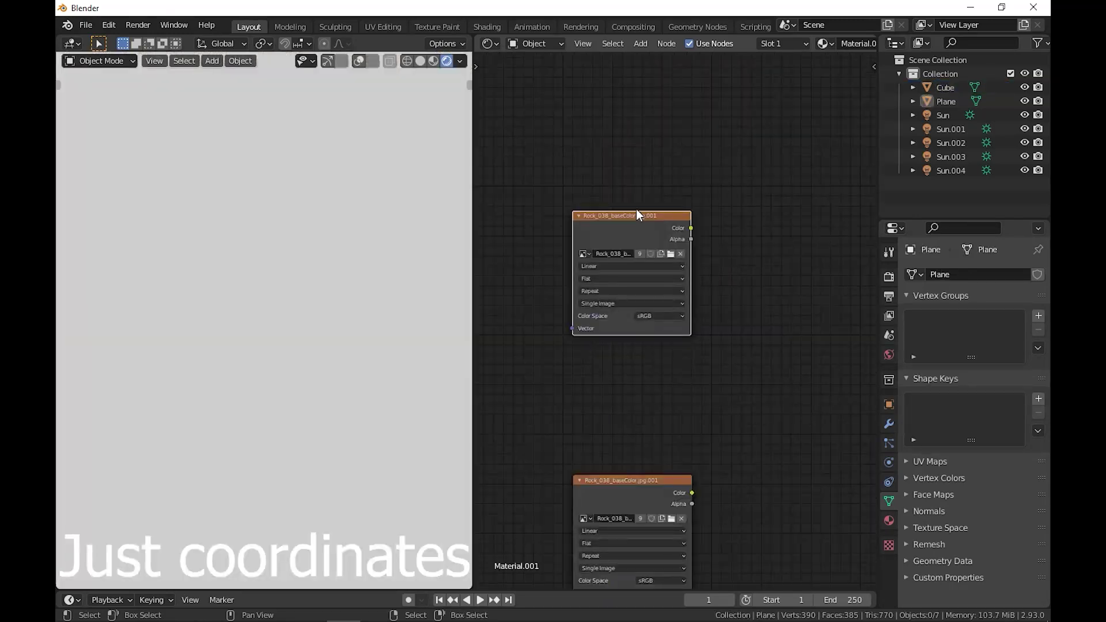
Step: Apply Voronoi Scatter to the selected rock texture with Tri-Planar mapping and the Just Coordinates method, and preview the texture
left_click(666, 43)
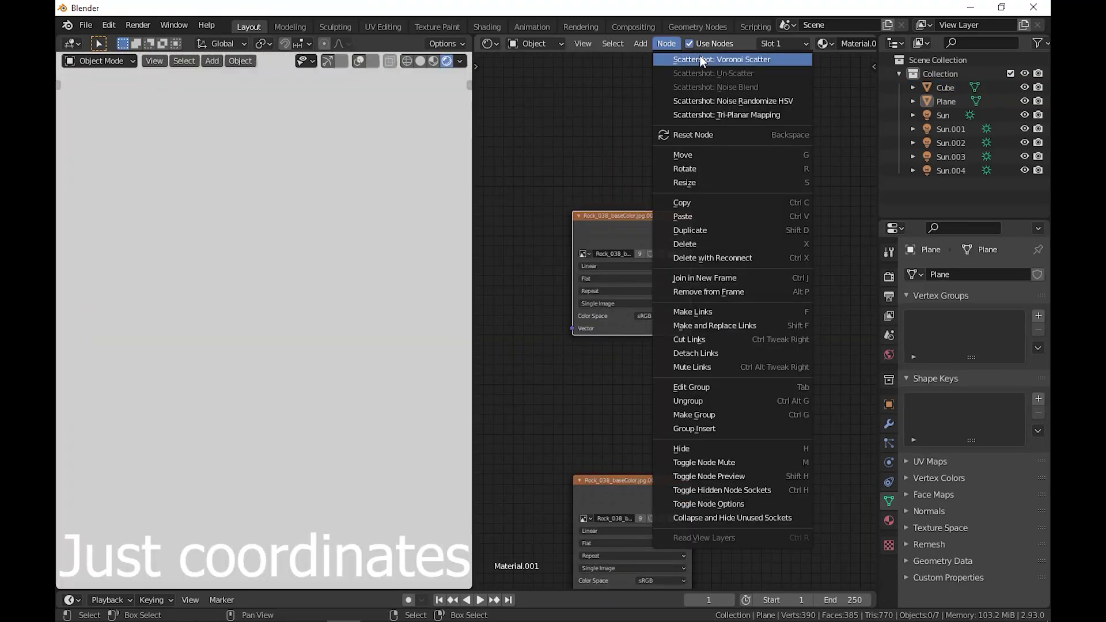
left_click(700, 56)
left_click(761, 84)
left_click(742, 101)
left_click(714, 113)
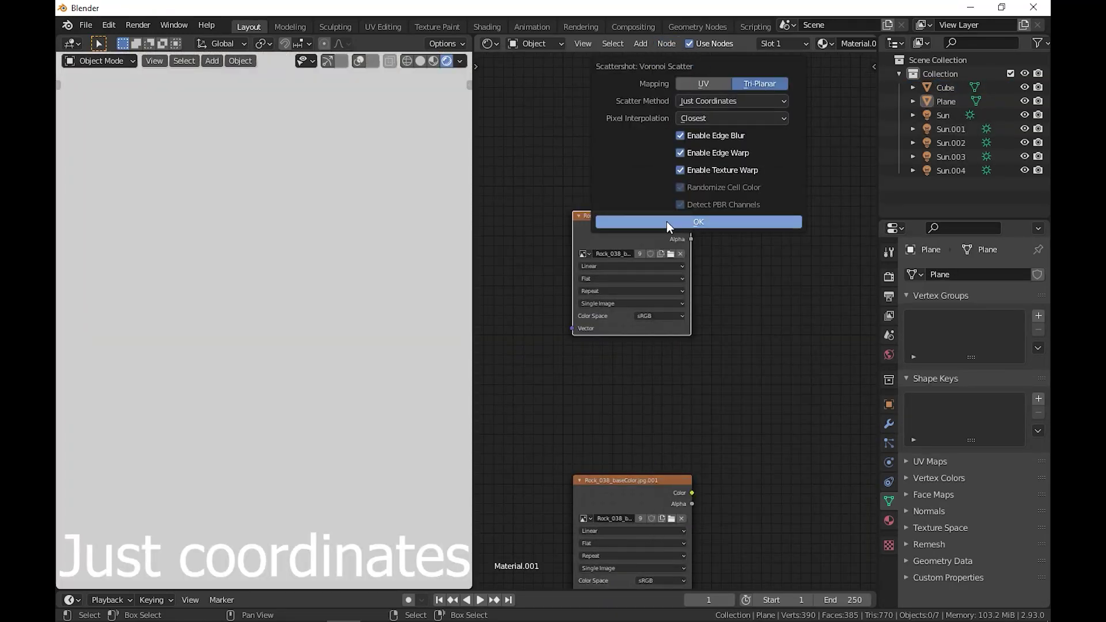
left_click(666, 221)
middle_click_drag(567, 225, 785, 230)
left_click(734, 195, "ctrl+shift")
Step: Try removing the image texture and previewing the Scatter Mapping node directly, and undo both changes
middle_click_drag(557, 234, 474, 225)
key("ctrl+x")
left_click(611, 144, "ctrl+shift")
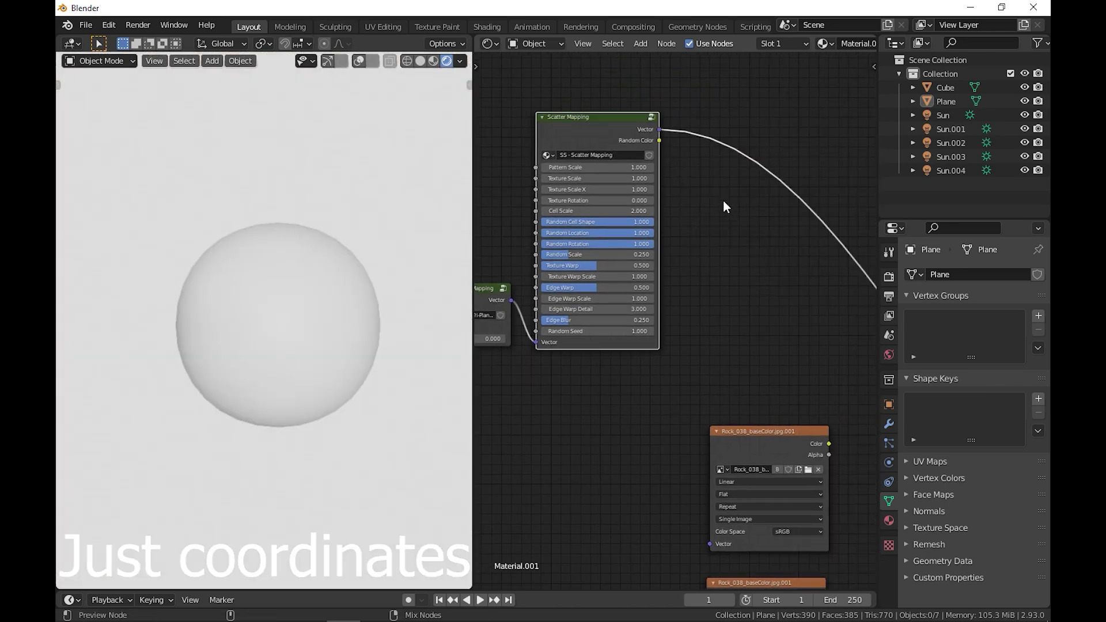
key("ctrl+z")
key("ctrl+z")
Step: Set the Scatter Mapping node's Pattern Scale to 1.400 and Texture Scale to 0.160
middle_click_drag(655, 228, 796, 212)
scroll(689, 171, "up", 5)
left_click_drag(712, 122, 735, 122)
left_click_drag(670, 139, 621, 139)
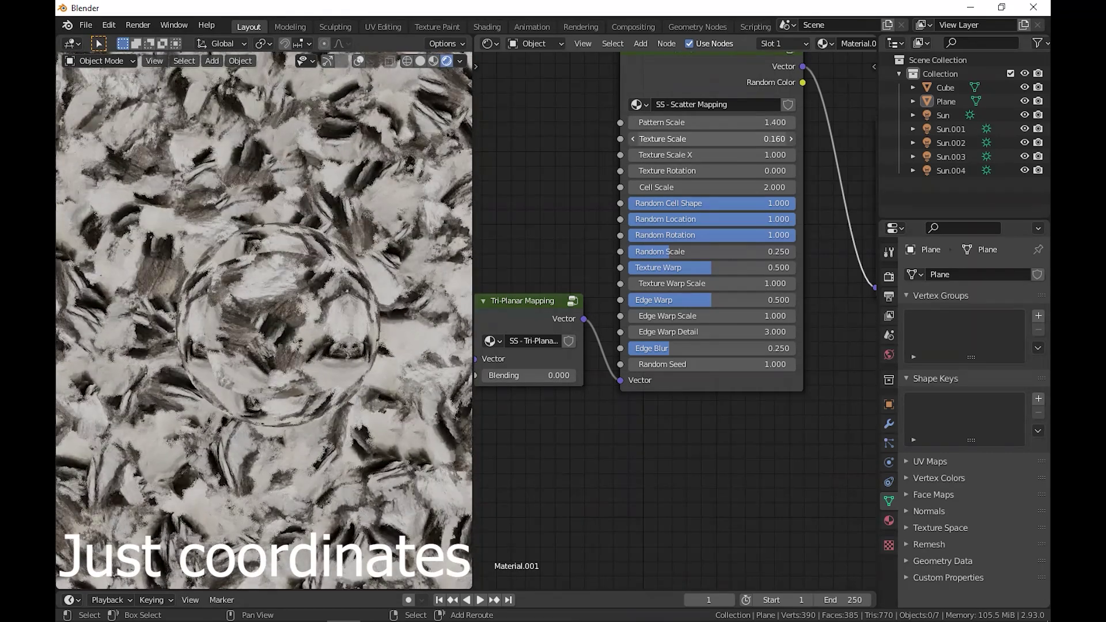
middle_click_drag(662, 230, 760, 230)
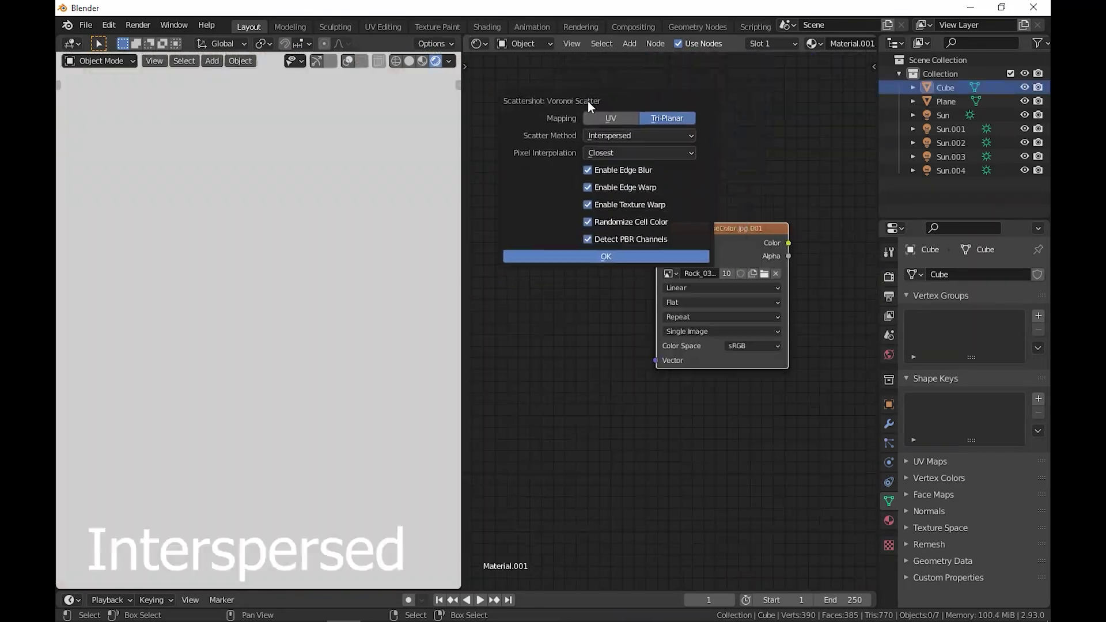
Step: Apply Voronoi Scatter to the rock texture with Tri-Planar mapping and the Interspersed scatter method
left_click_drag(587, 101, 303, 204)
left_click(323, 233)
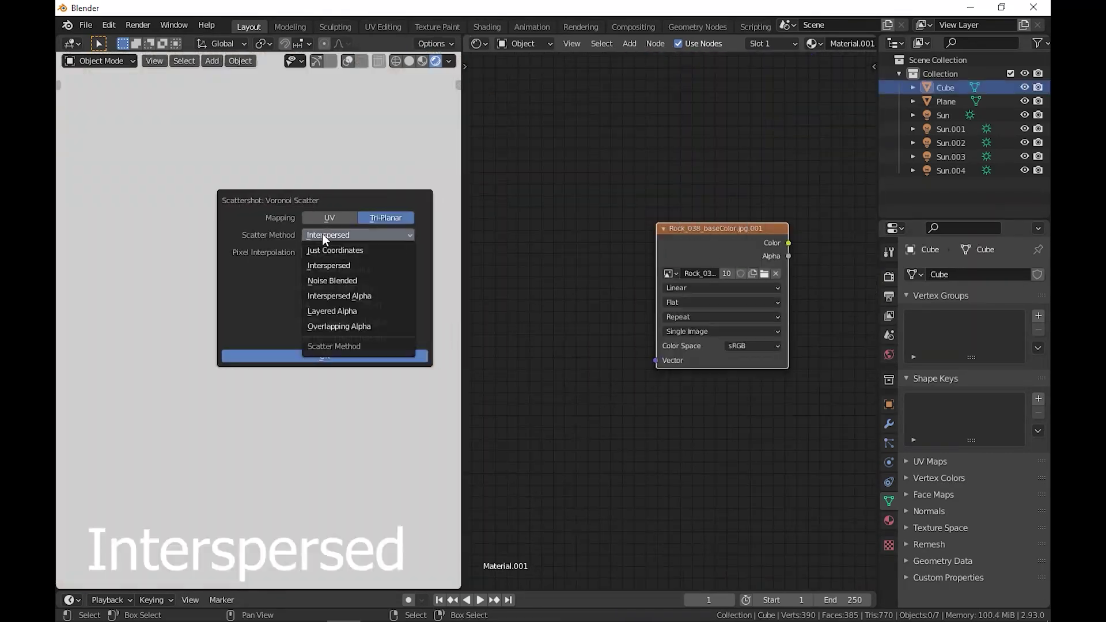
left_click(318, 265)
left_click(327, 352)
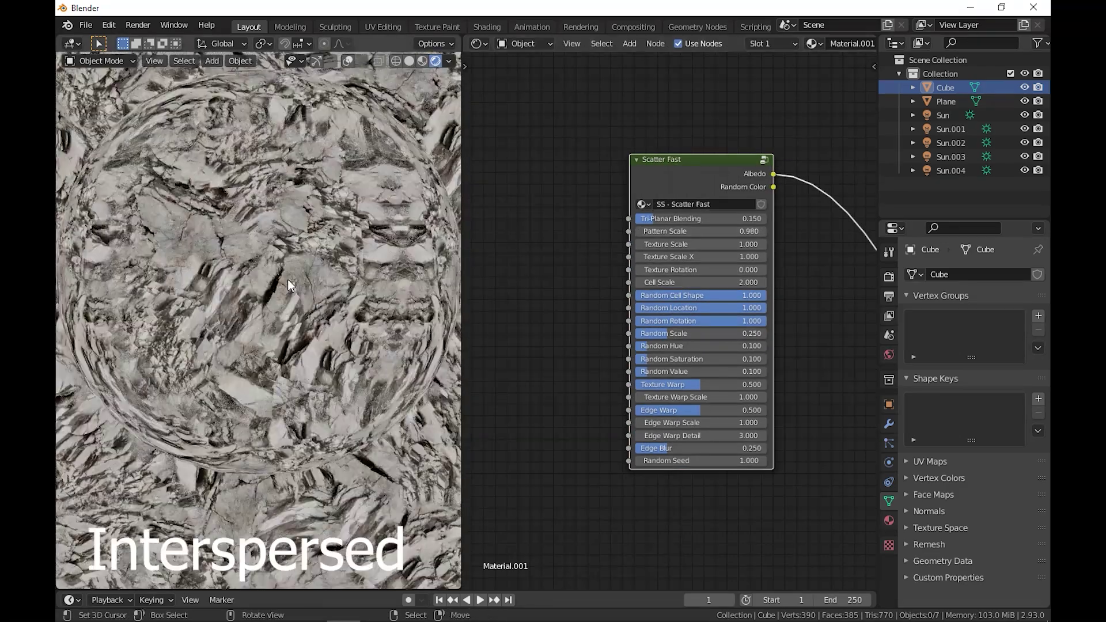
Step: Set the Scatter Fast node's Tri-Planar Blending to 0.157 and lower its Edge Blur and Texture Warp
left_click_drag(653, 218, 654, 218)
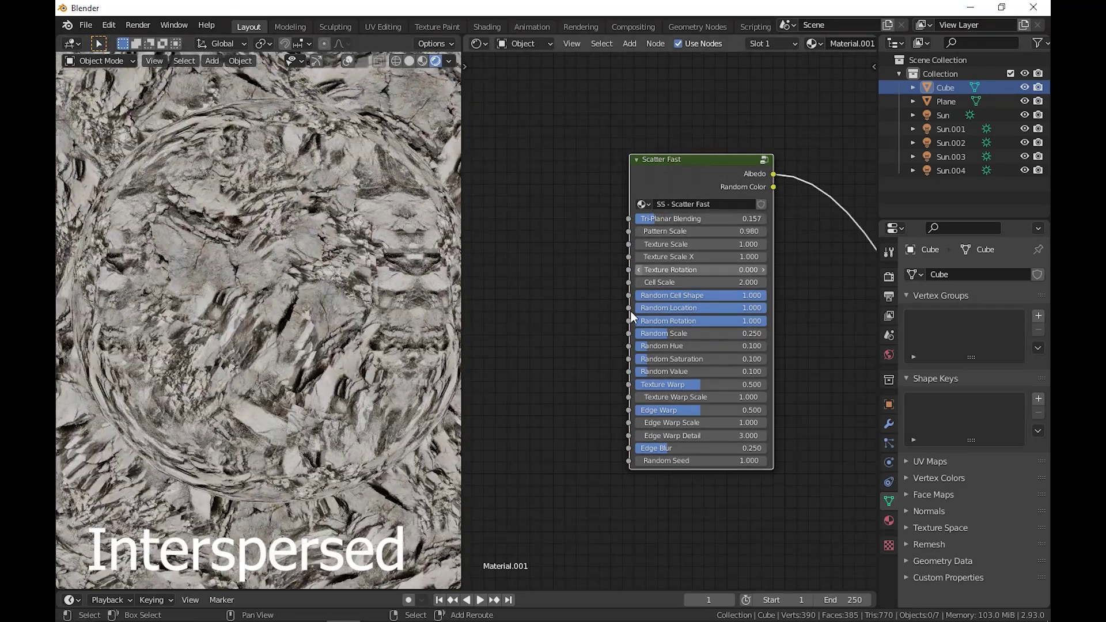
left_click_drag(672, 448, 660, 448, "shift")
left_click_drag(668, 384, 645, 397)
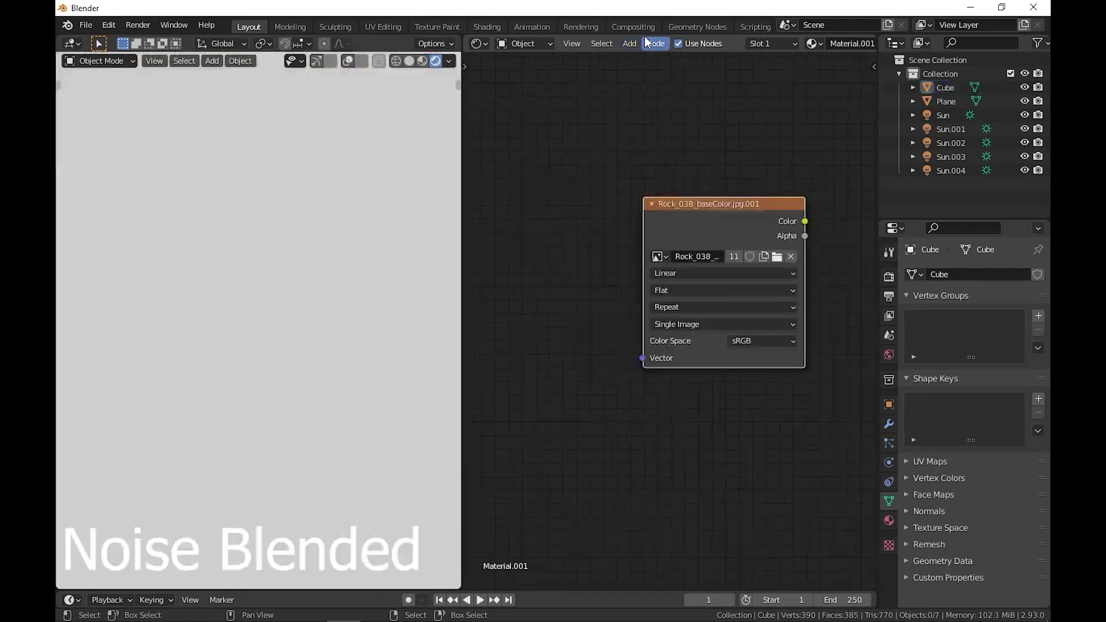
Step: Apply Voronoi Scatter to the rock texture with Tri-Planar mapping and the Noise Blended scatter method
left_click(650, 43)
left_click(691, 58)
left_click(720, 99)
left_click(688, 157)
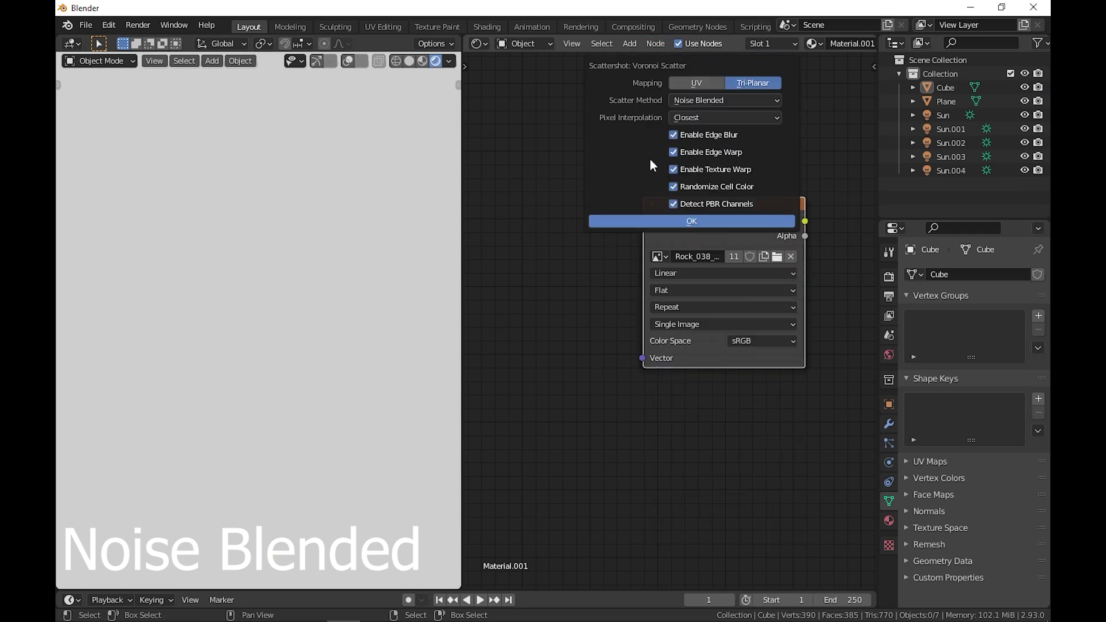
left_click(662, 221)
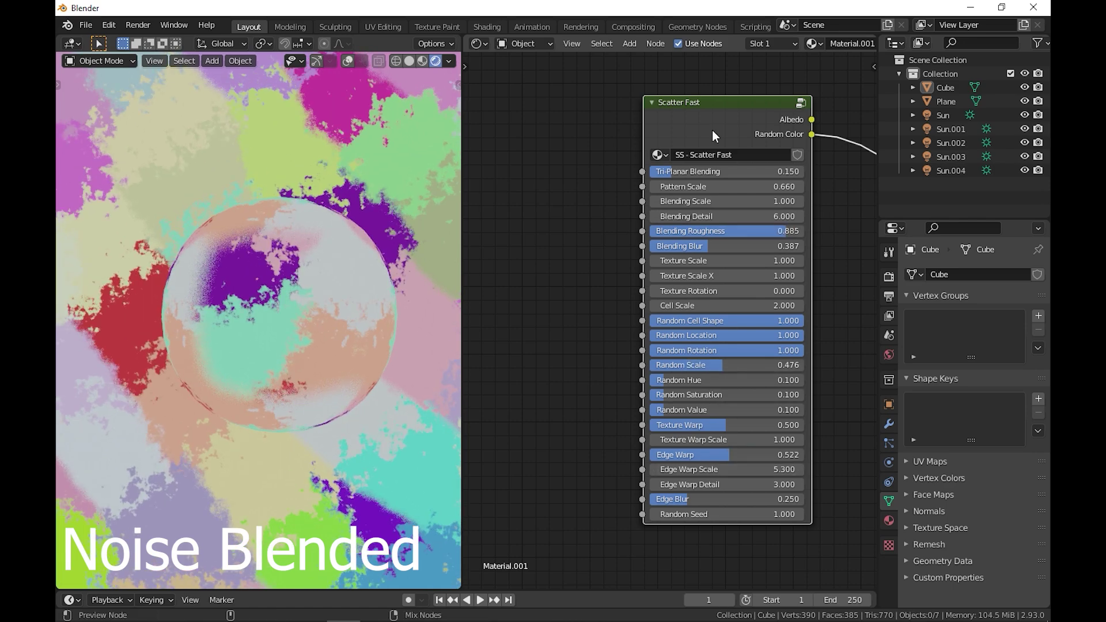
Step: Switch the Scatter Fast preview from Random Color to the Albedo output and inspect the noise-blended rock
left_click(709, 131, "ctrl+shift")
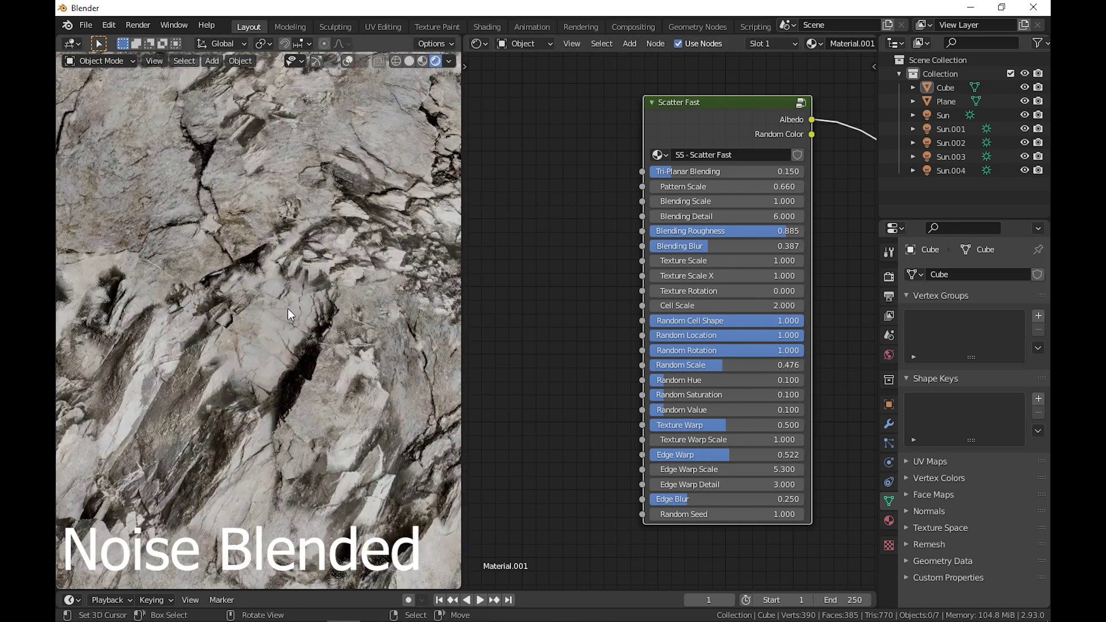
scroll(288, 314, "down", 6)
middle_click_drag(699, 127, 693, 128)
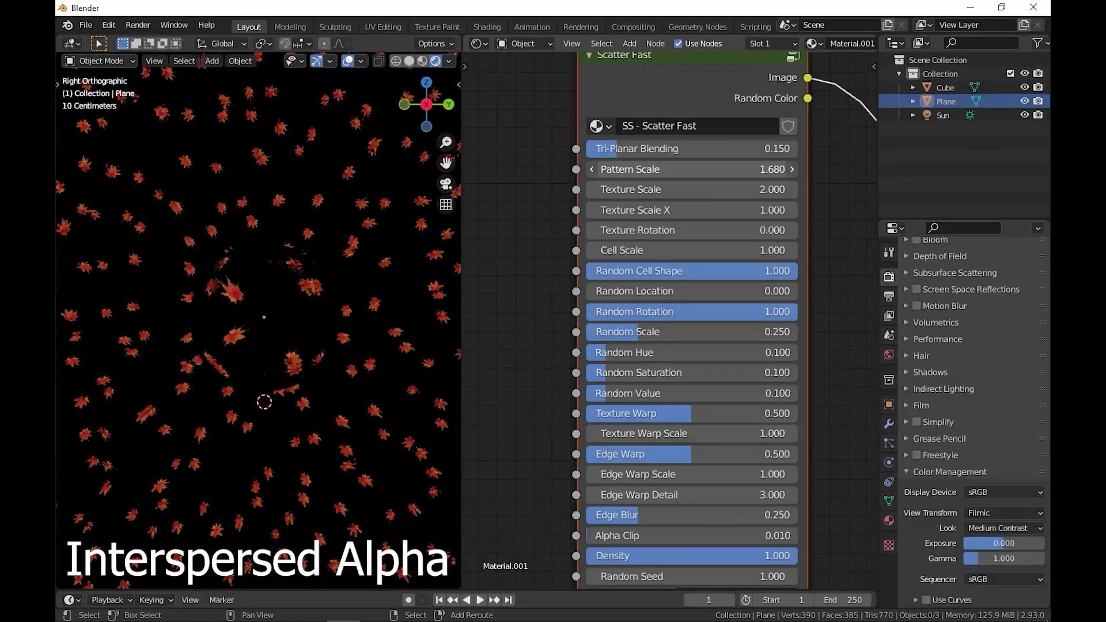
Step: Set Pattern Scale to 1.160, Texture Warp to 0, Random Hue to 0.200, Random Saturation to 0.178 and Random Value to 0.326 on the Scatter Fast node
left_click_drag(692, 168, 661, 169)
middle_click_drag(648, 417, 641, 350)
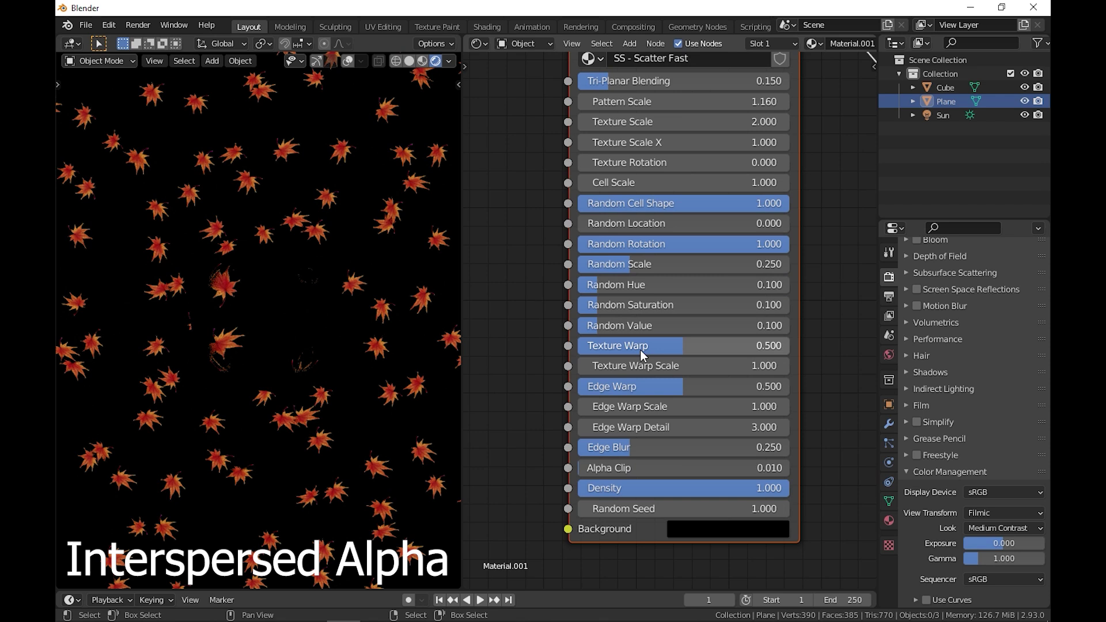
left_click_drag(640, 350, 535, 350)
left_click_drag(598, 305, 615, 305)
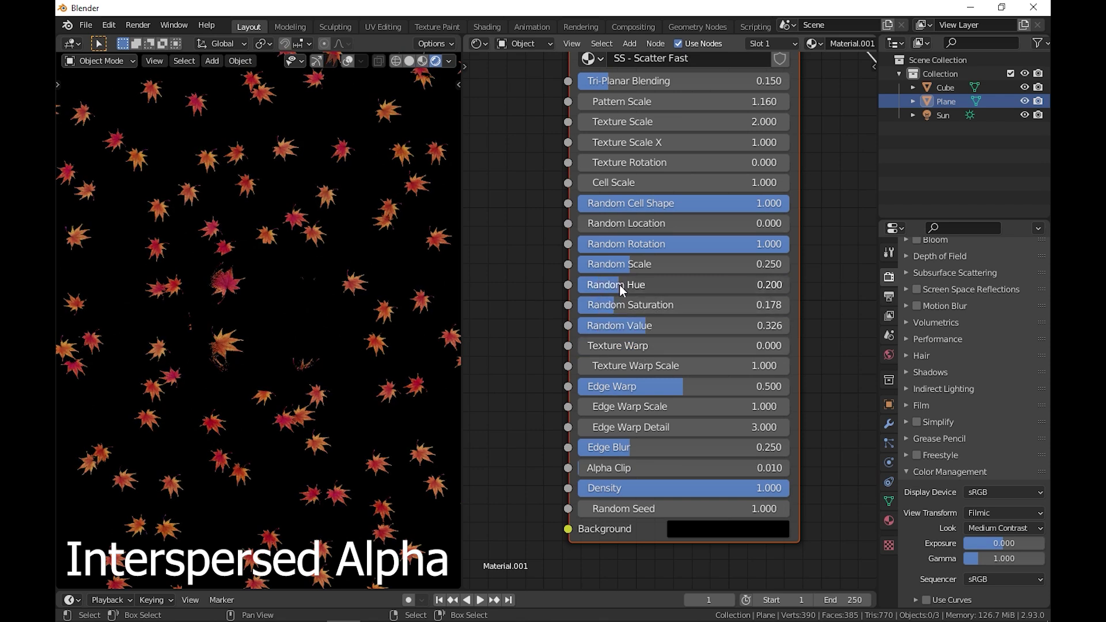
Step: Set the leaf scatter's Density to 0.661 and Random Scale to 1.000, and lower its Pattern Scale
left_click_drag(691, 488, 628, 487)
left_click_drag(736, 264, 789, 264)
scroll(662, 195, "up", 1)
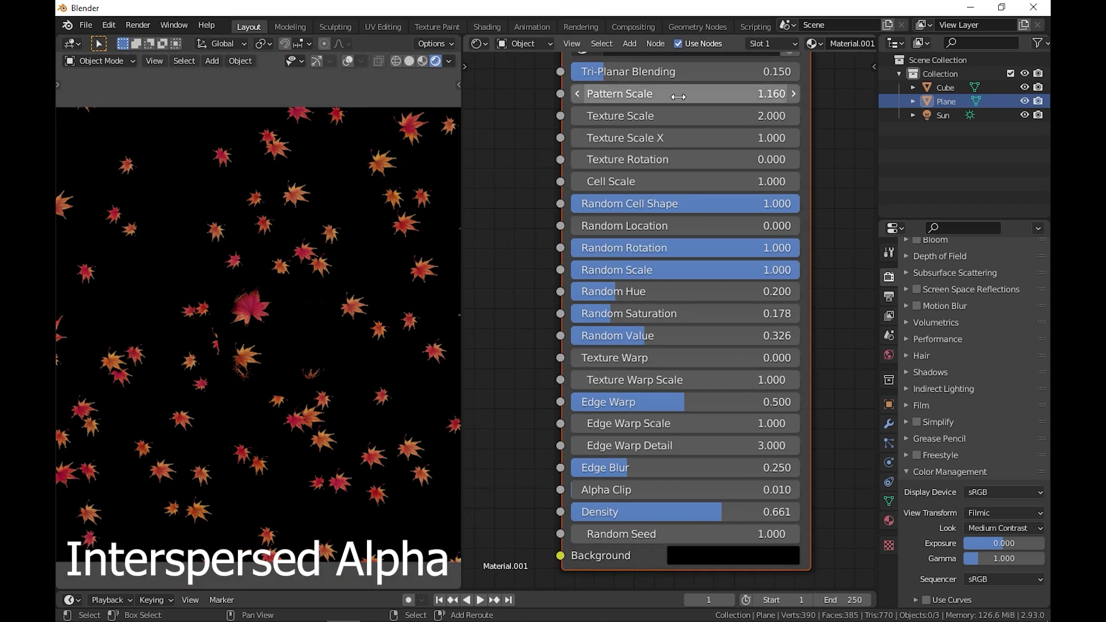
left_click_drag(676, 94, 611, 94)
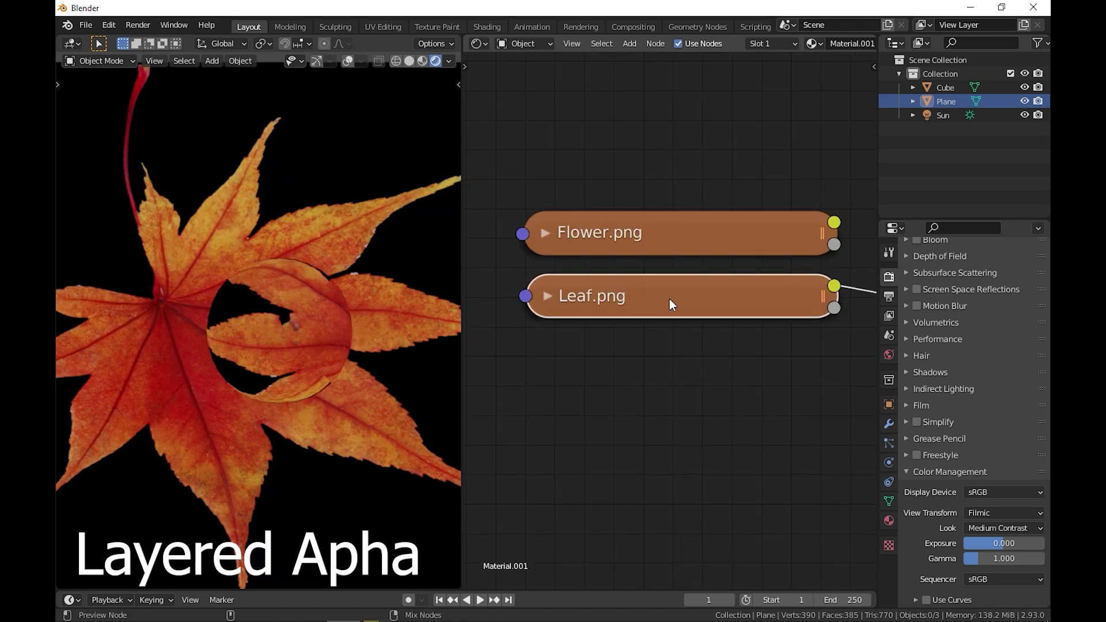
Step: Apply Voronoi Scatter to the Flower.png and Leaf.png textures with Tri-Planar mapping and the Layered Alpha scatter method
left_click(678, 241, "ctrl+shift")
left_click(697, 288, "ctrl+shift")
left_click(655, 44)
left_click(656, 59)
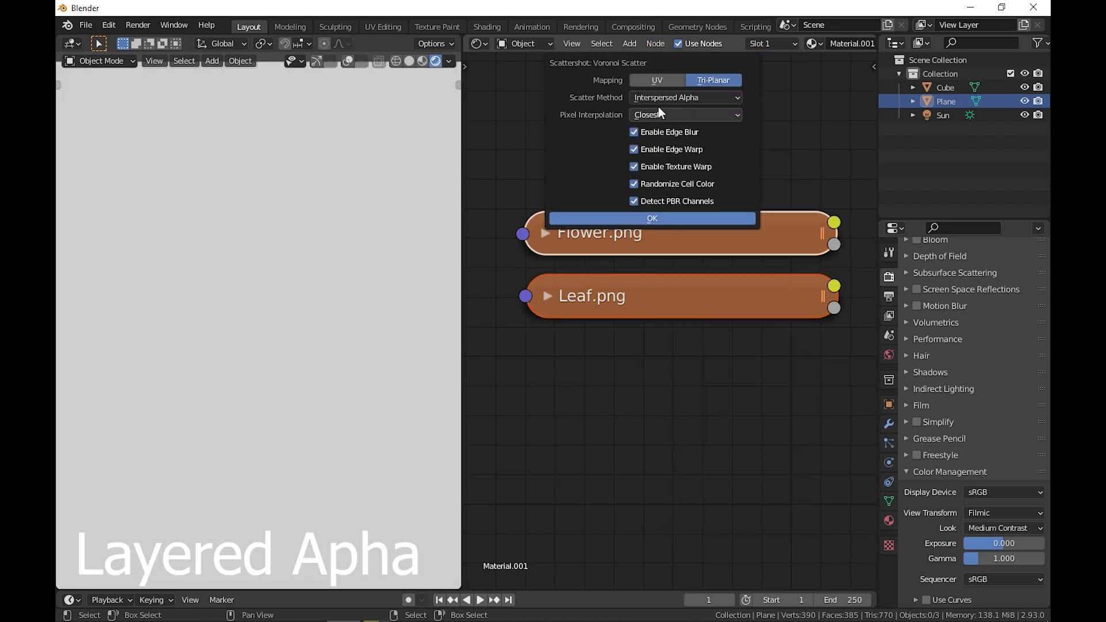
left_click(684, 98)
left_click(707, 163)
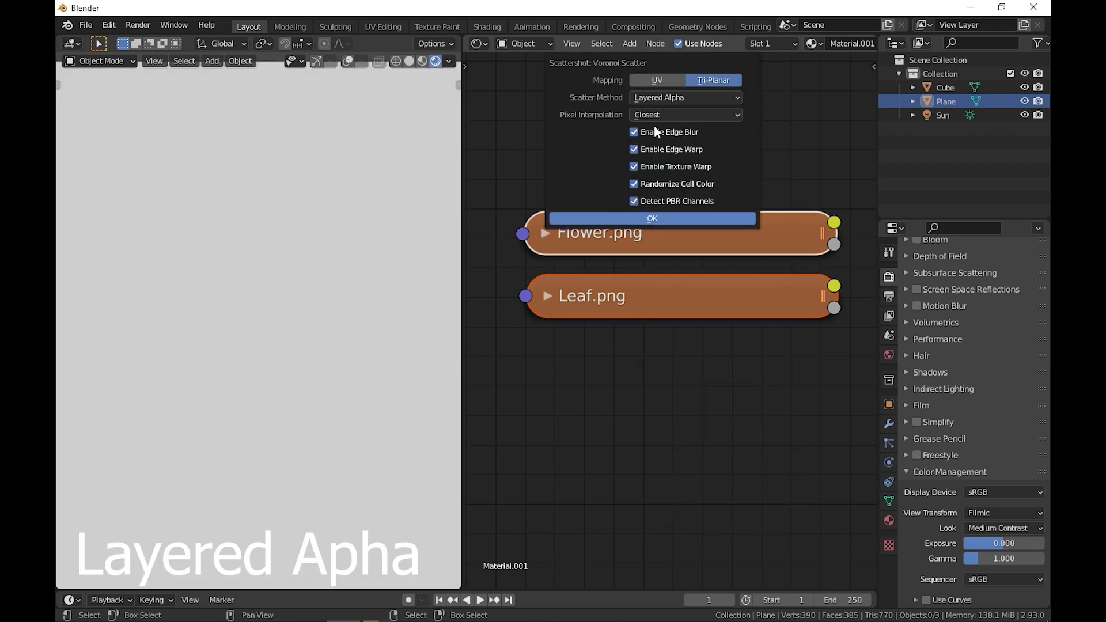
left_click(629, 218)
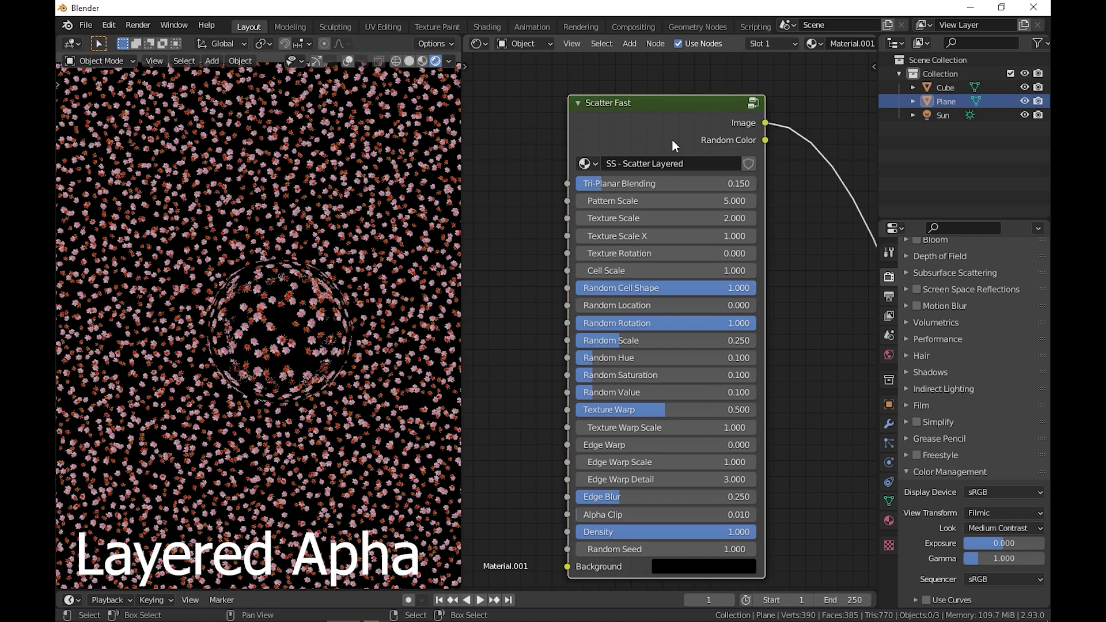
scroll(291, 288, "up", 3)
scroll(637, 280, "up", 1)
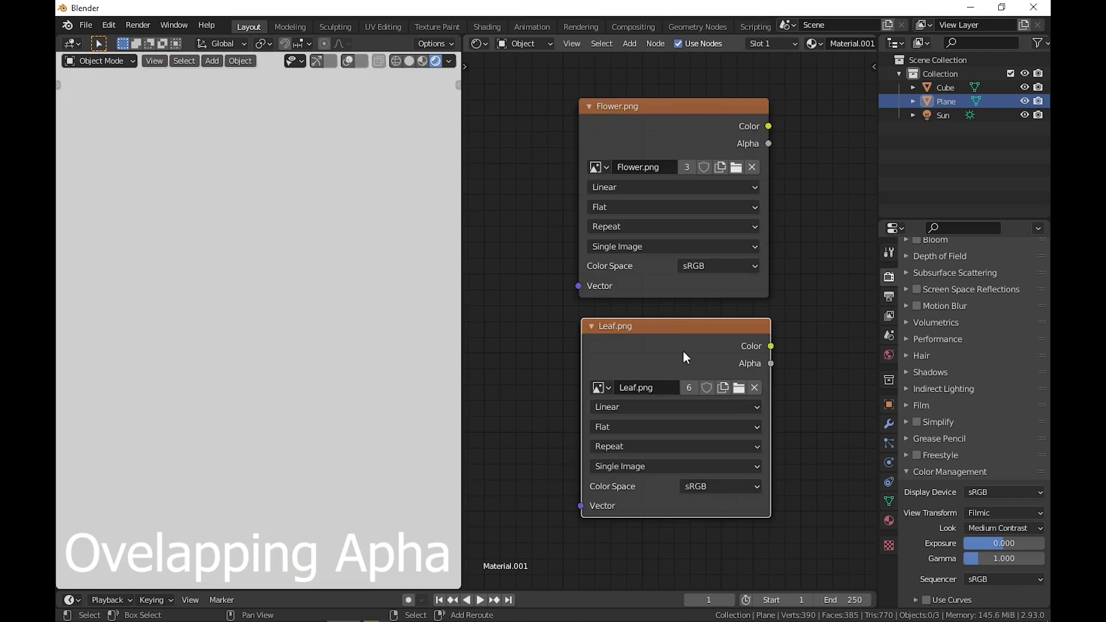
Step: Preview the Leaf.png and Flower.png textures in turn
left_click(683, 351, "ctrl+shift")
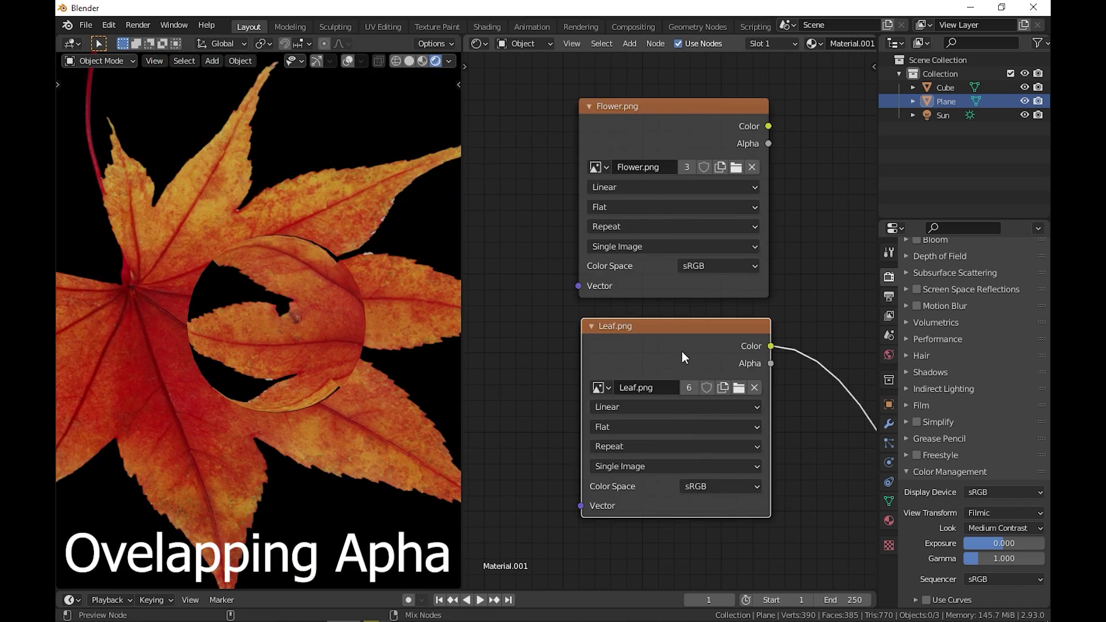
left_click(658, 133, "ctrl+shift")
left_click(660, 351, "ctrl+shift")
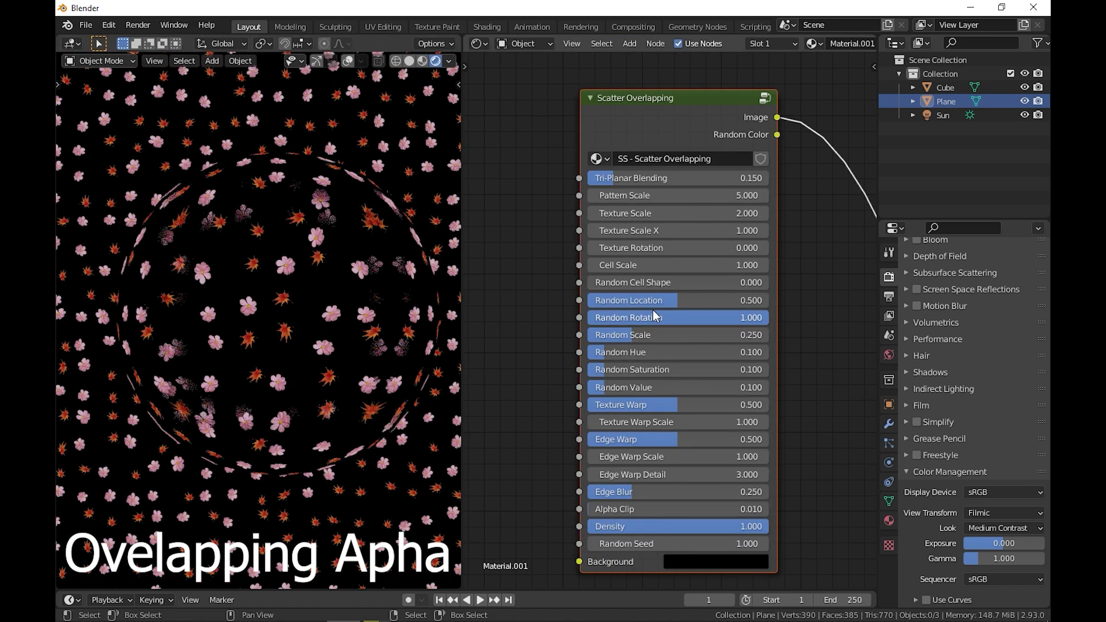
Step: Lower the Scatter Overlapping node's Texture Warp and Pattern Scale, adjust Random Scale, and raise Cell Scale
left_click_drag(677, 403, 588, 403)
mouse_move(633, 334)
left_mouse_down()
mouse_move(769, 335)
mouse_move(623, 318)
left_mouse_up()
left_click_drag(692, 195, 599, 195)
left_click_drag(691, 265, 743, 264)
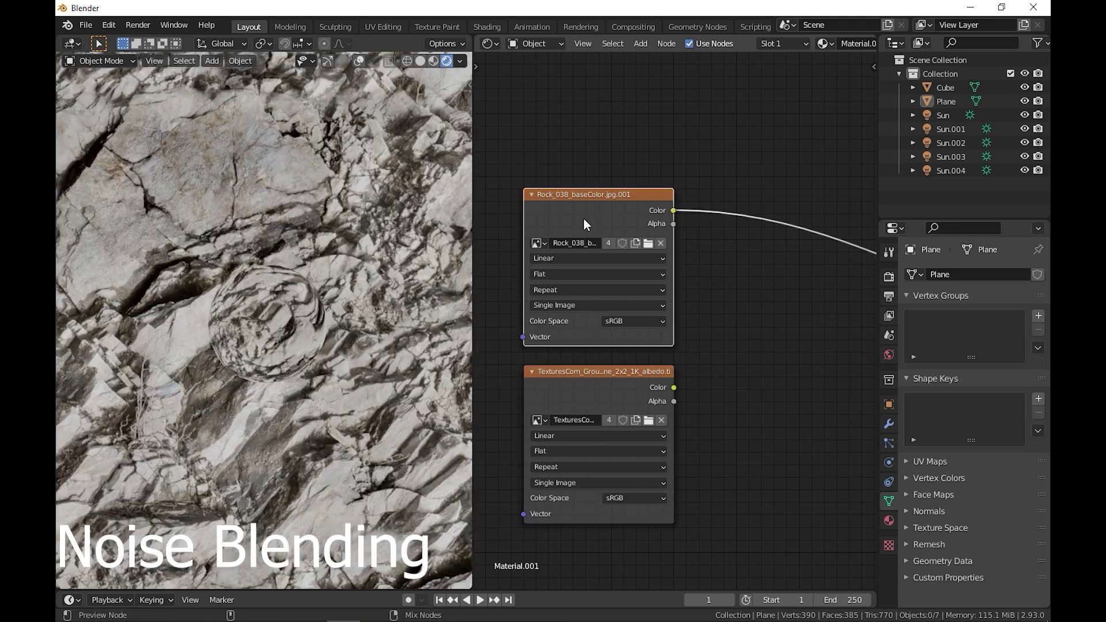
Step: Preview the rock base color and ground albedo textures in turn
left_click(589, 395, "ctrl+shift")
left_click(588, 225, "ctrl+shift")
left_click(591, 395, "ctrl+shift")
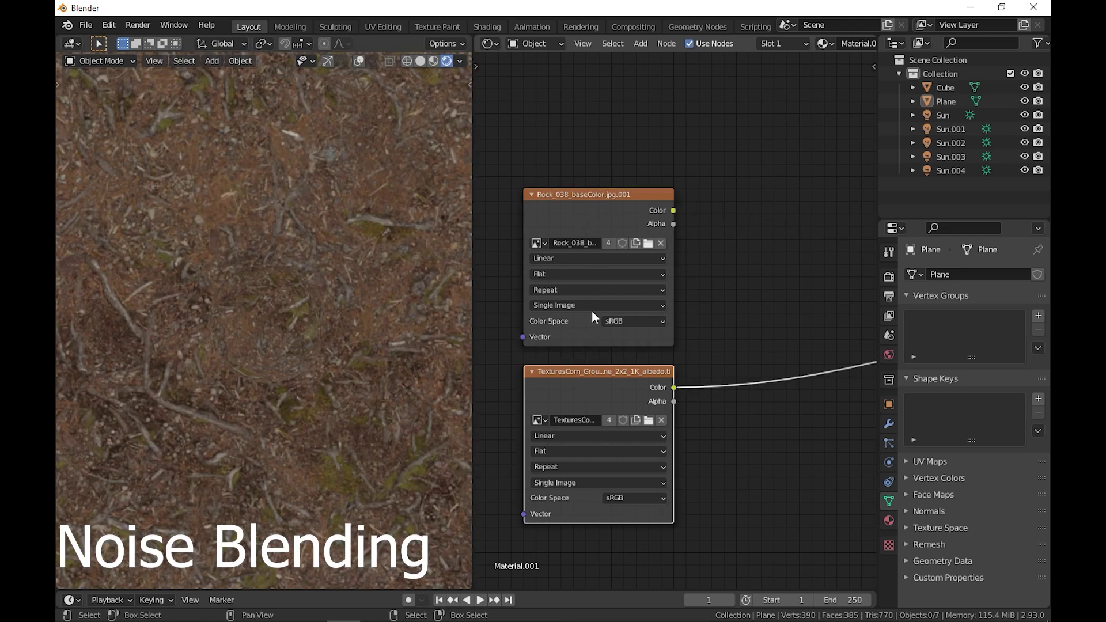
Step: Combine the rock and ground textures with Scattershot's Noise Blend, mixing outputs by Only Common Names
right_click_drag(703, 357, 703, 404, "ctrl")
left_click(660, 45)
left_click(666, 90)
left_click(705, 113)
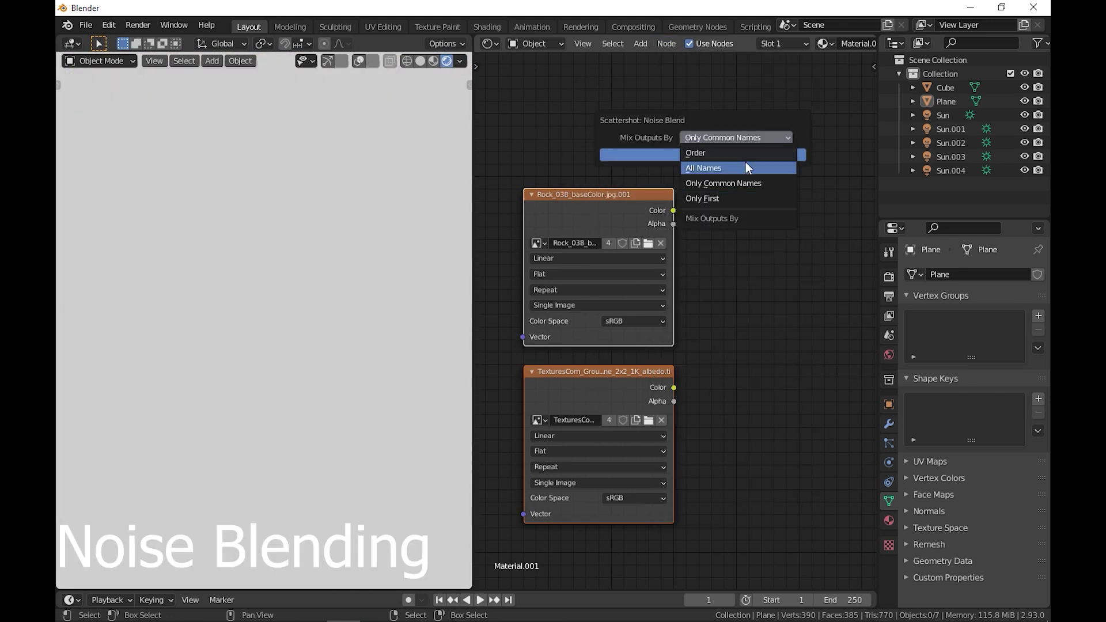
left_click(746, 183)
left_click(743, 154)
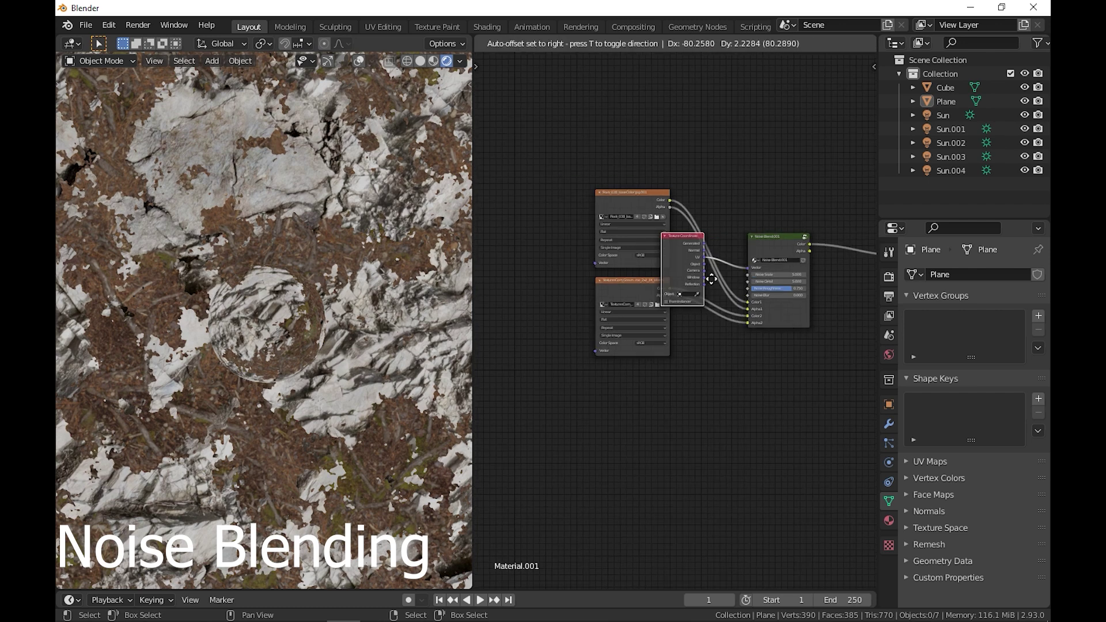
Step: Reposition the Texture Coordinate node feeding the Noise Blend node and inspect the blended rock and ground textures
scroll(797, 283, "up", 15)
left_click_drag(688, 253, 719, 271)
scroll(686, 340, "down", 3)
middle_click_drag(663, 345, 724, 335)
scroll(368, 340, "down", 3)
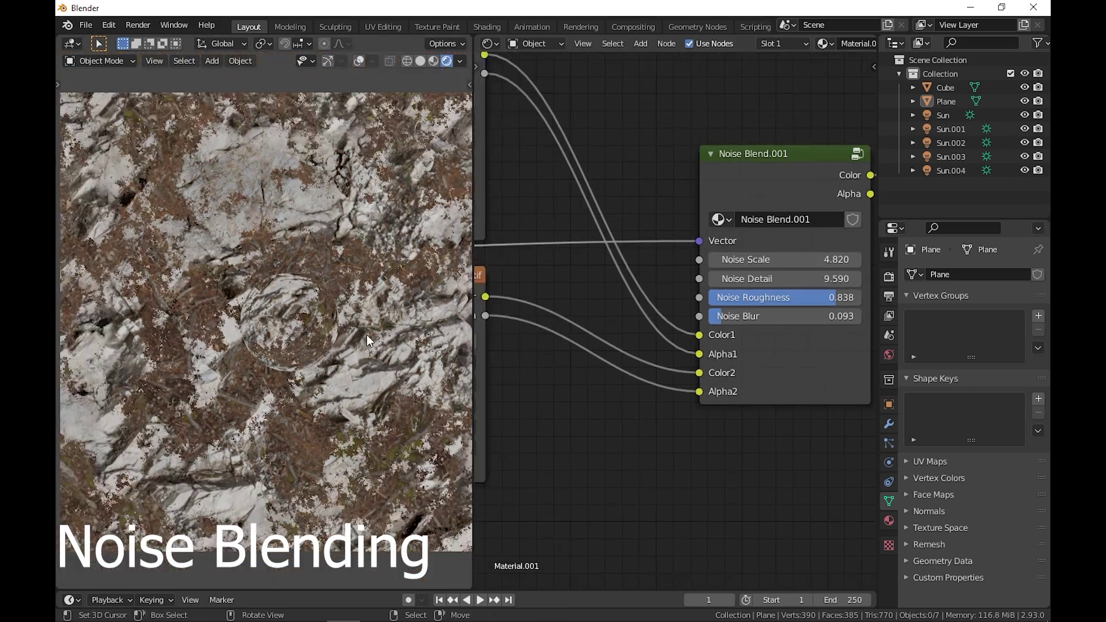
scroll(340, 341, "up", 7)
scroll(340, 342, "down", 3)
scroll(564, 393, "down", 2)
middle_click_drag(681, 392, 626, 387)
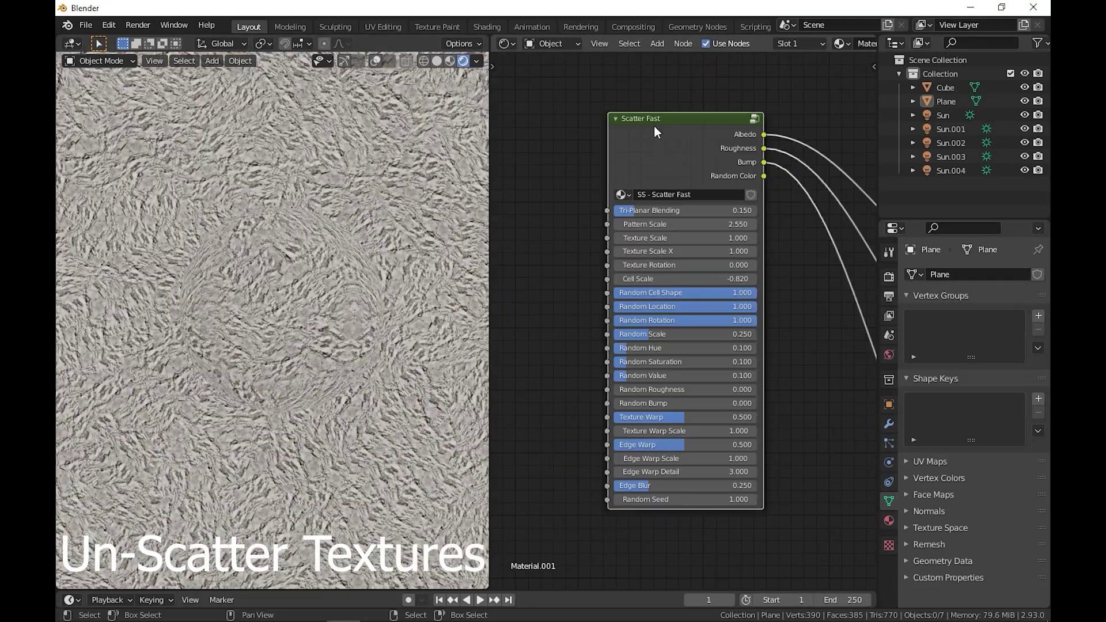
Step: Un-scatter the Scatter Fast node into its image textures with Linear interpolation, Flat projection and Repeat extension
left_click(682, 44)
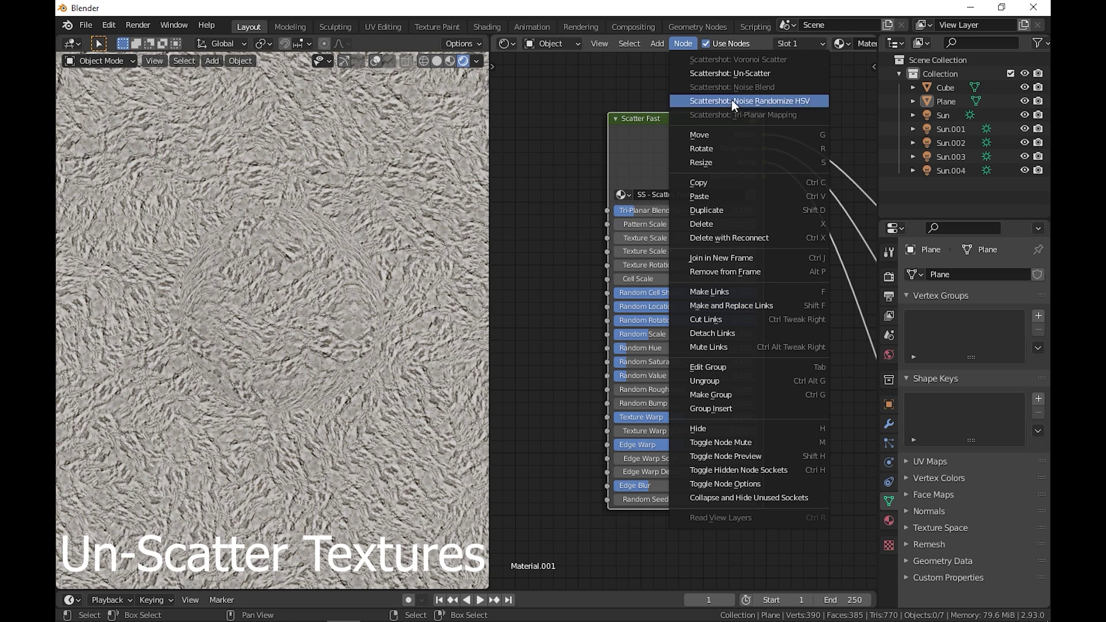
left_click(730, 74)
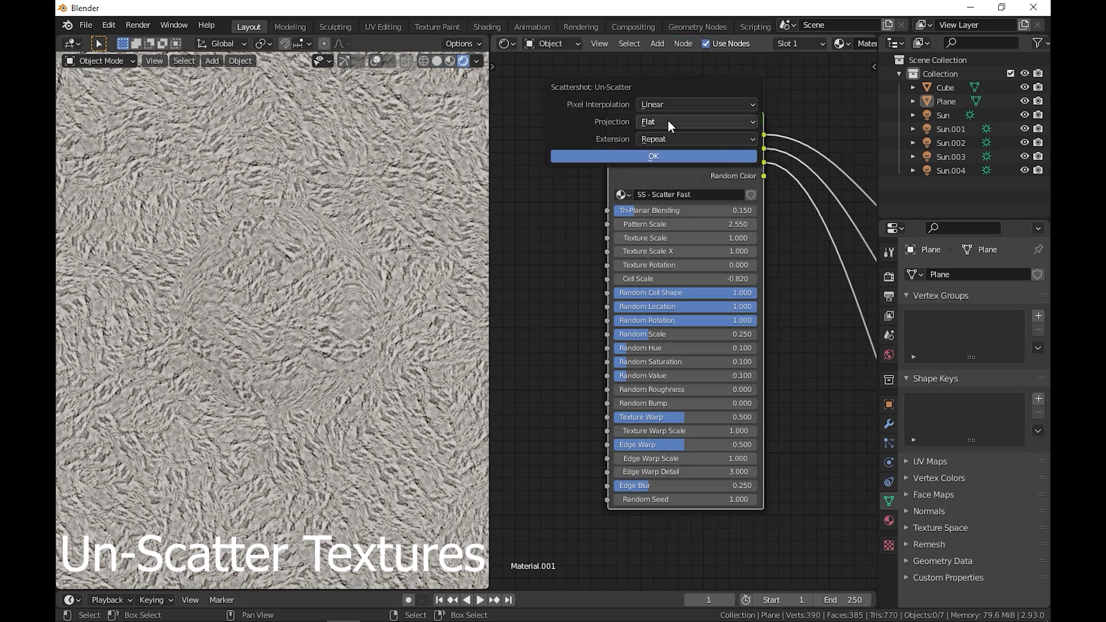
left_click(661, 156)
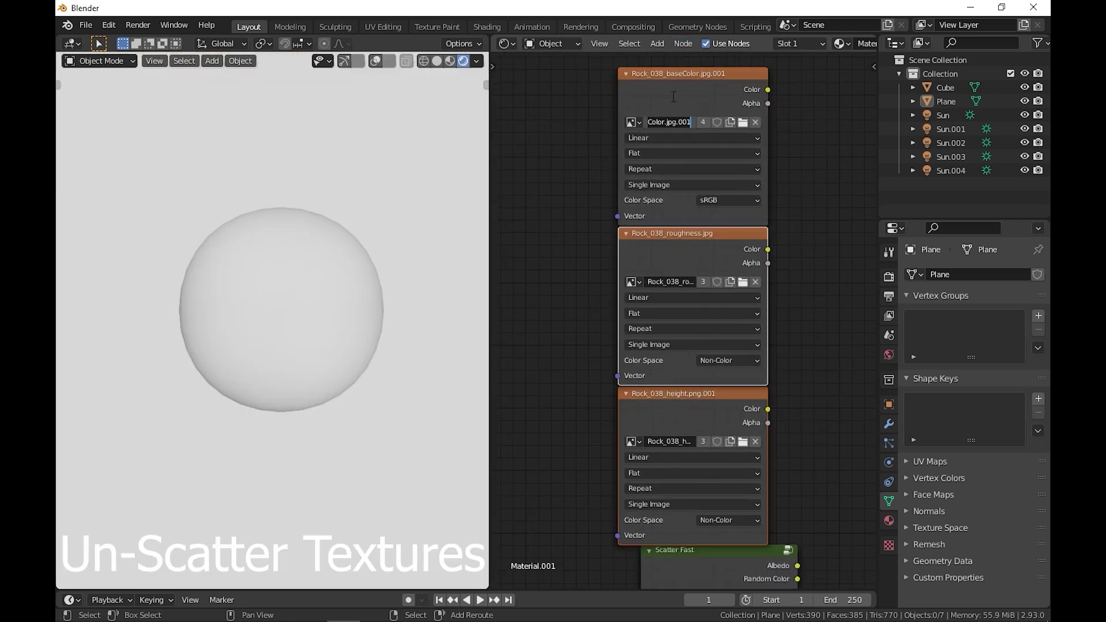
Step: Add the rock base color node to the selection and move the three restored texture nodes together
left_click(673, 96, "shift")
left_click_drag(685, 259, 711, 230)
scroll(710, 230, "down", 3)
middle_click_drag(711, 230, 663, 271)
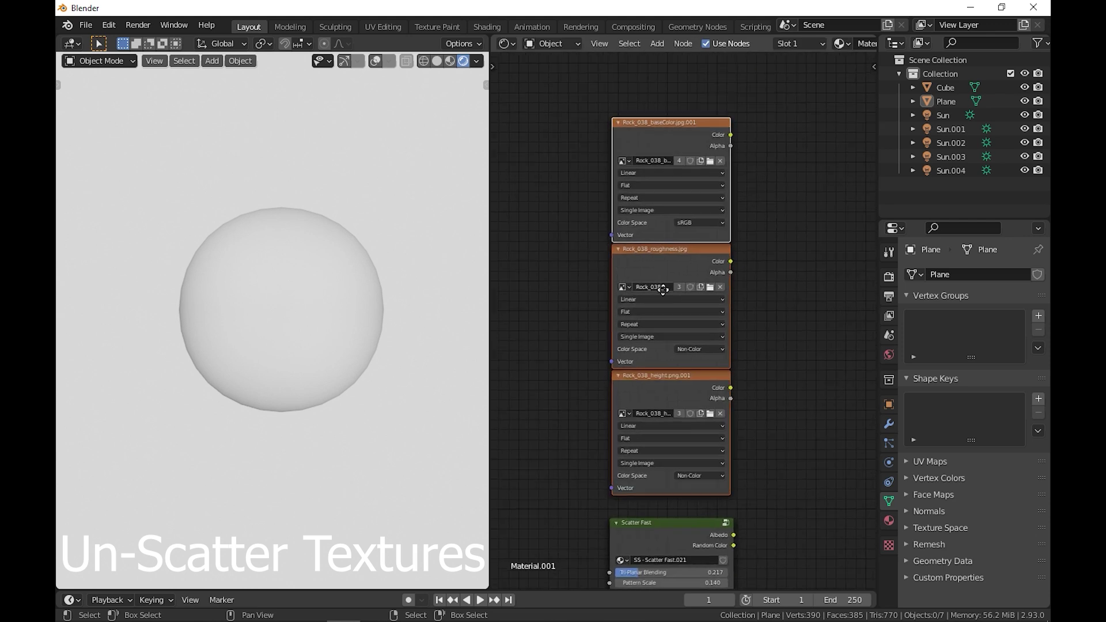
Step: Preview the un-scattered rock base color, roughness and height textures in turn
left_click(648, 163, "ctrl+shift")
left_click(648, 365, "ctrl+shift")
left_click(643, 388, "ctrl+shift")
left_click(652, 187, "ctrl+shift")
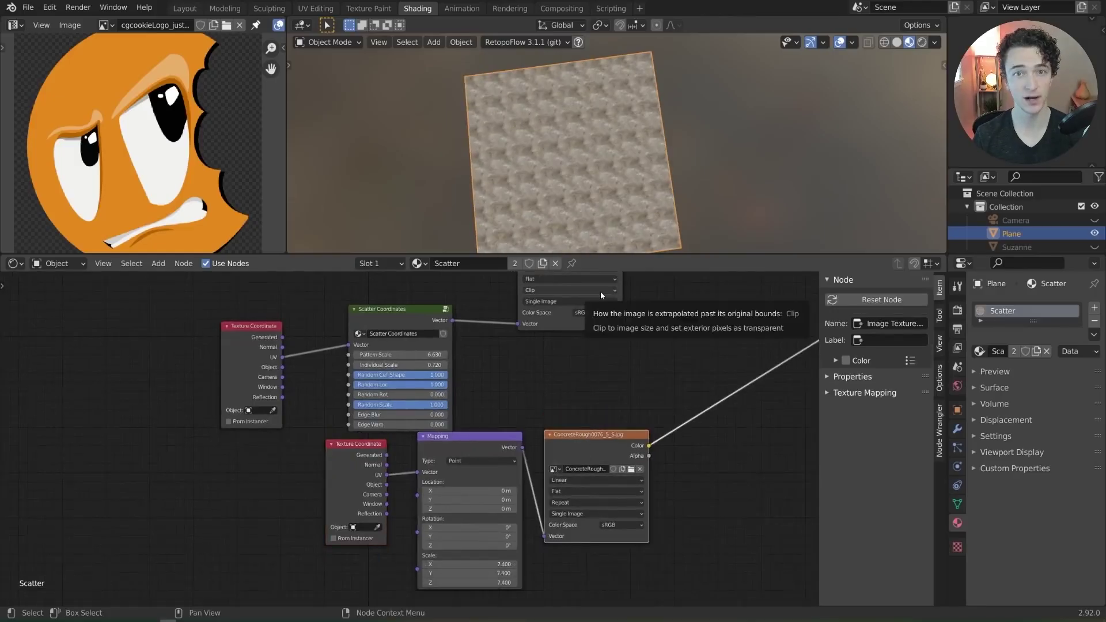
Step: Connect the Scatter Coordinates node's Vector output to the ConcreteRough image texture instead of the logo texture
left_click(392, 303)
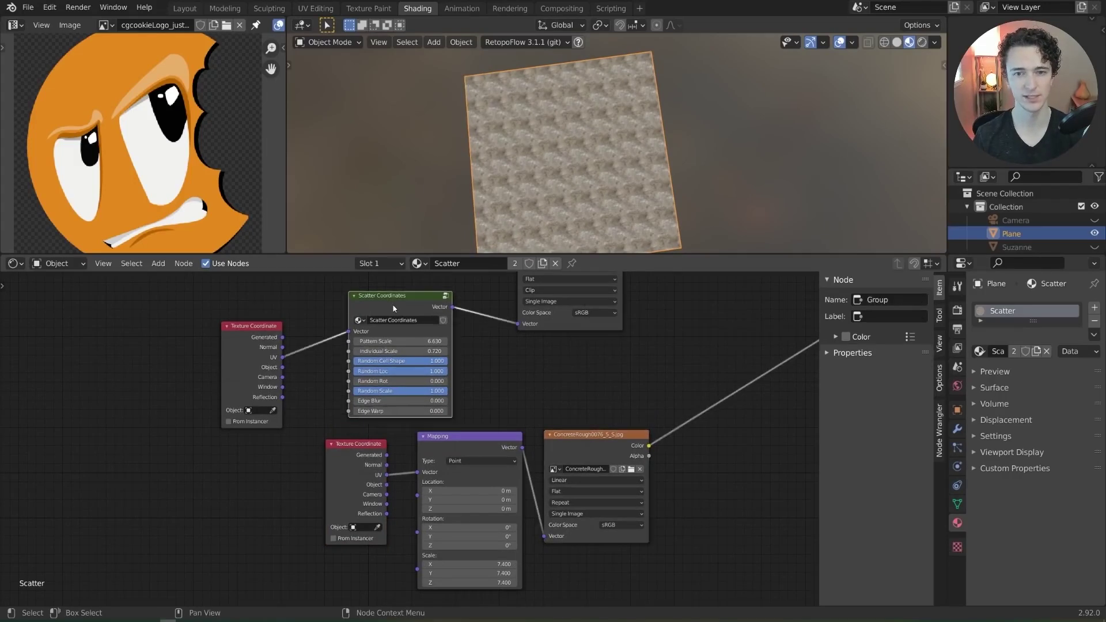
left_click_drag(438, 437, 423, 447)
left_click_drag(453, 305, 517, 433)
left_click_drag(518, 324, 544, 536)
Step: Delete the Mapping node and its Texture Coordinate node, and move Scatter Coordinates next to the concrete texture
left_click(440, 489)
left_click(371, 462, "shift")
key("x")
left_click_drag(392, 310, 409, 425)
key("KP_7")
scroll(416, 440, "up", 1)
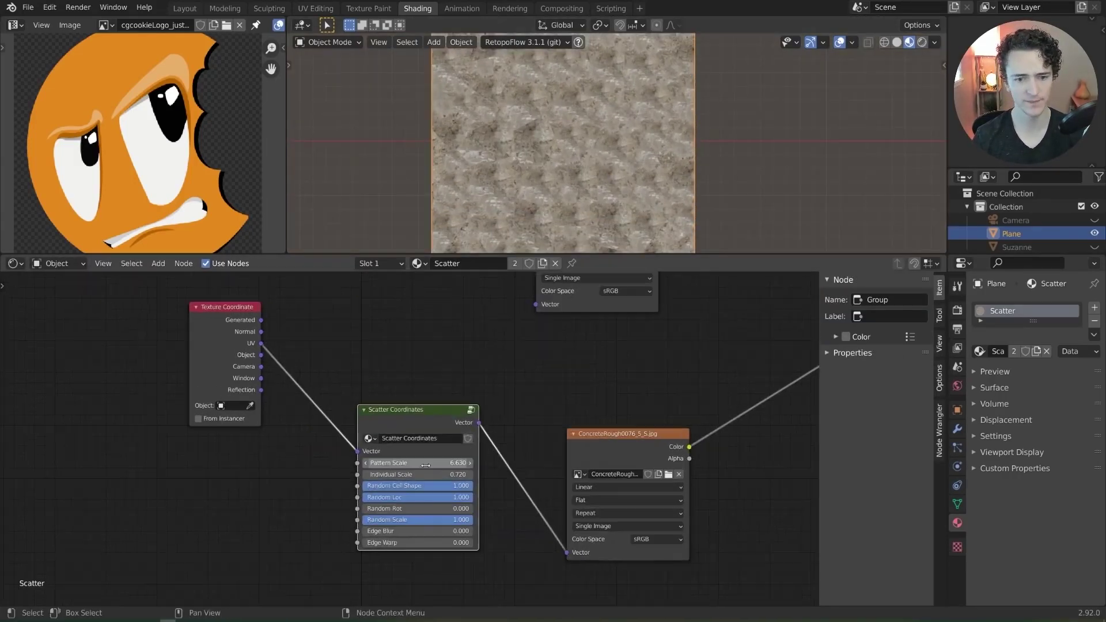
Step: Reset Individual Scale to 1.000 and edit a node value inside the Scatter Coordinates group
key("BackSpace")
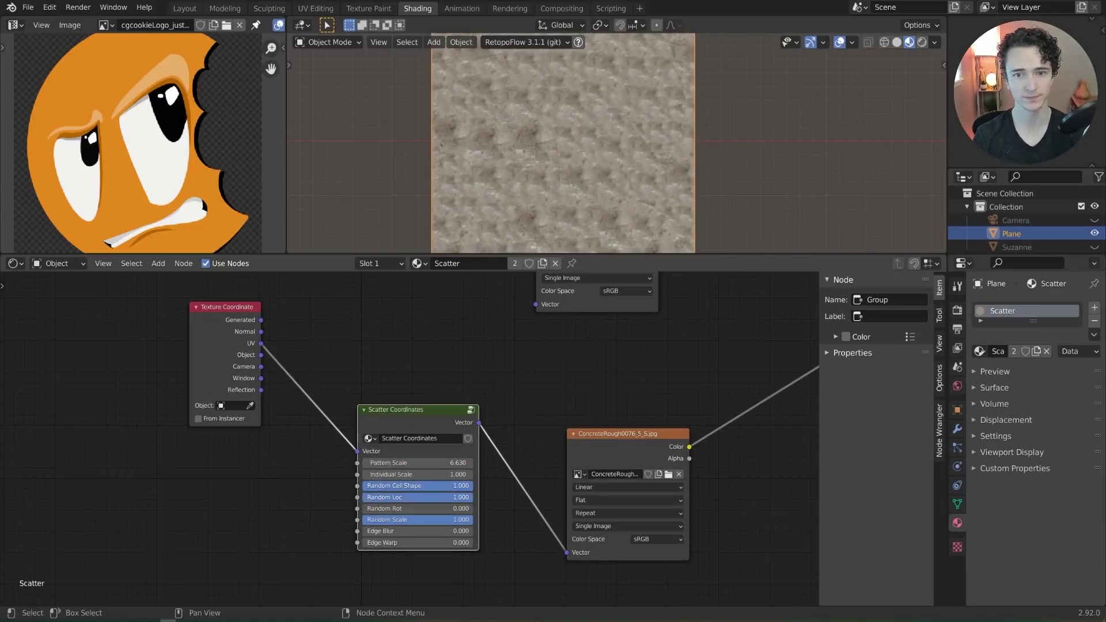
key("Tab")
middle_click_drag(769, 436, 512, 596)
scroll(512, 596, "up", 4)
left_click(485, 402)
key("Return")
key("Tab")
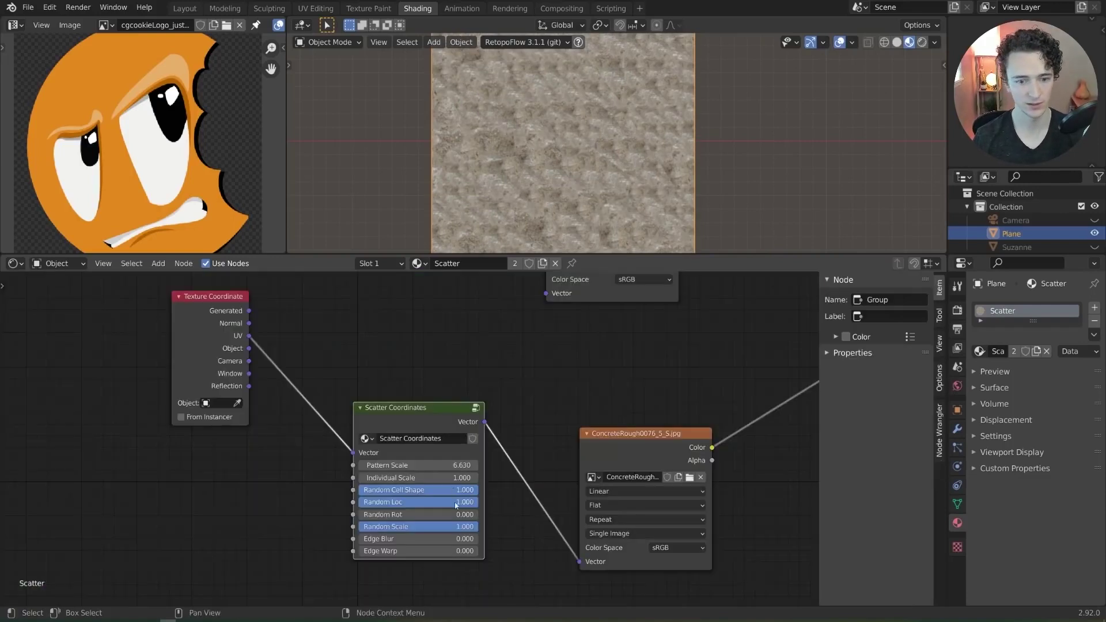
Step: Set the Scatter Coordinates node's Individual Scale to 0.650 and Random Rot to 1.000
left_click_drag(418, 478, 478, 502)
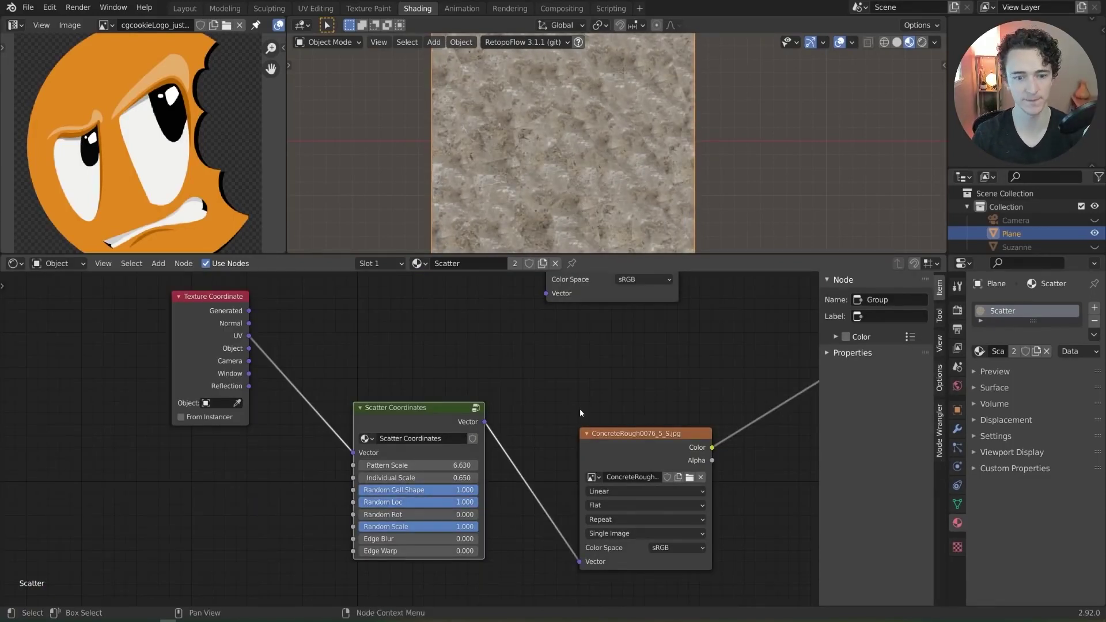
left_click_drag(392, 514, 478, 514)
scroll(582, 207, "down", 1)
middle_click_drag(582, 207, 573, 212, "shift")
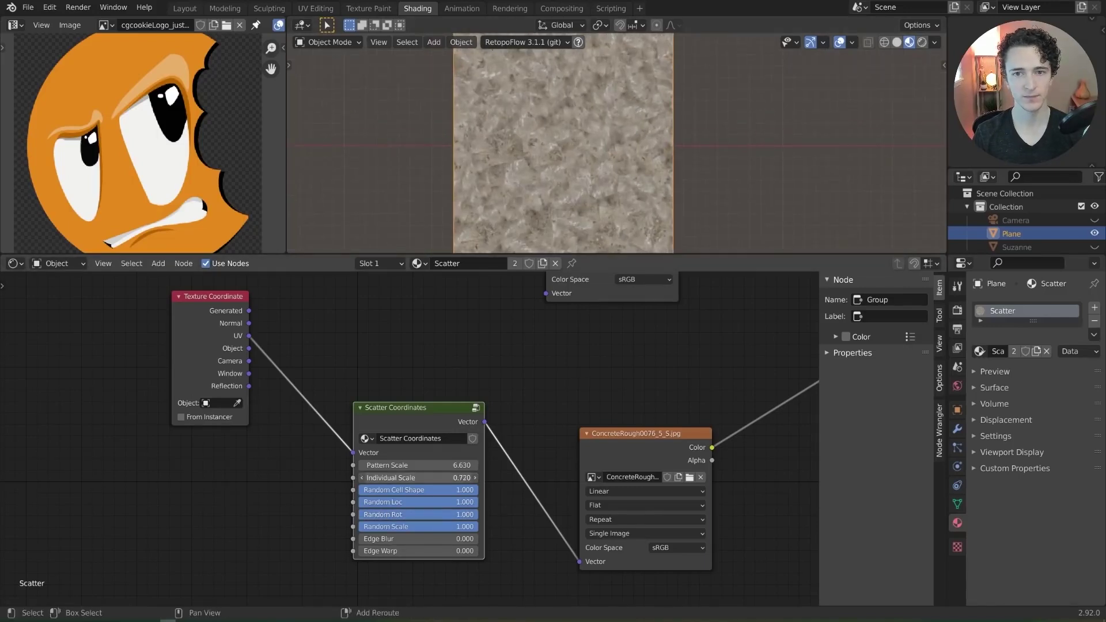
Step: Set the Scatter Coordinates node's Individual Scale to 0.750, Pattern Scale to 9.630 and Edge Warp to 0.504
mouse_move(567, 144)
middle_mouse_down()
mouse_move(603, 164)
mouse_move(570, 147)
middle_mouse_up()
left_click_drag(418, 477, 455, 465)
scroll(610, 155, "up", 4)
middle_click_drag(610, 155, 637, 153)
left_click_drag(418, 550, 429, 551)
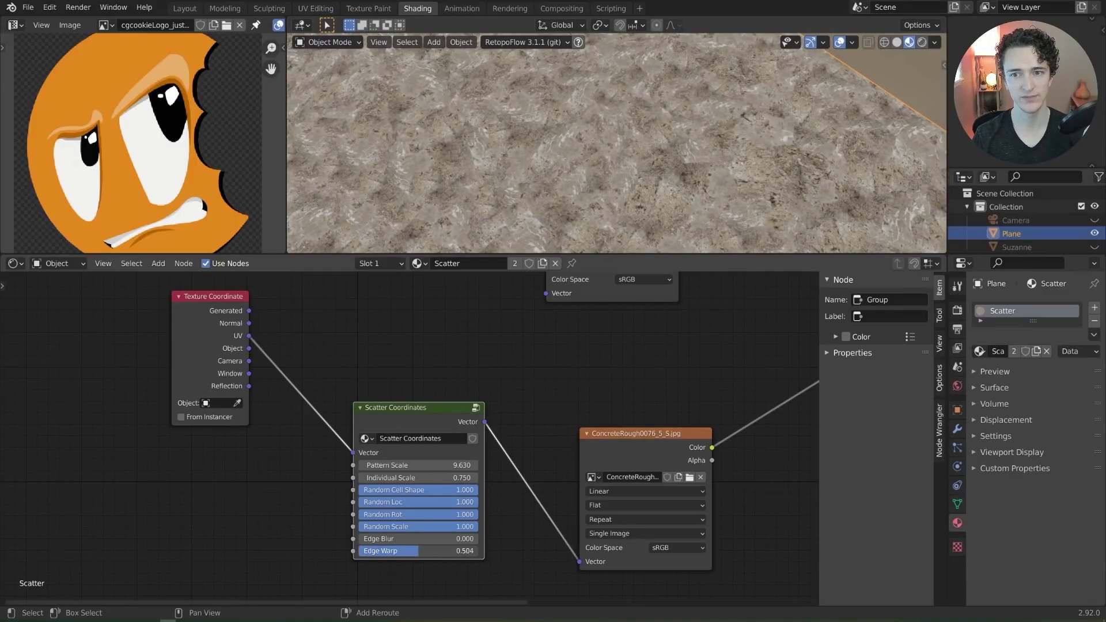
Step: Adjust the Noise Texture's Scale inside the Scatter Coordinates group, and set the group's Edge Blur to 0.111
key("Tab")
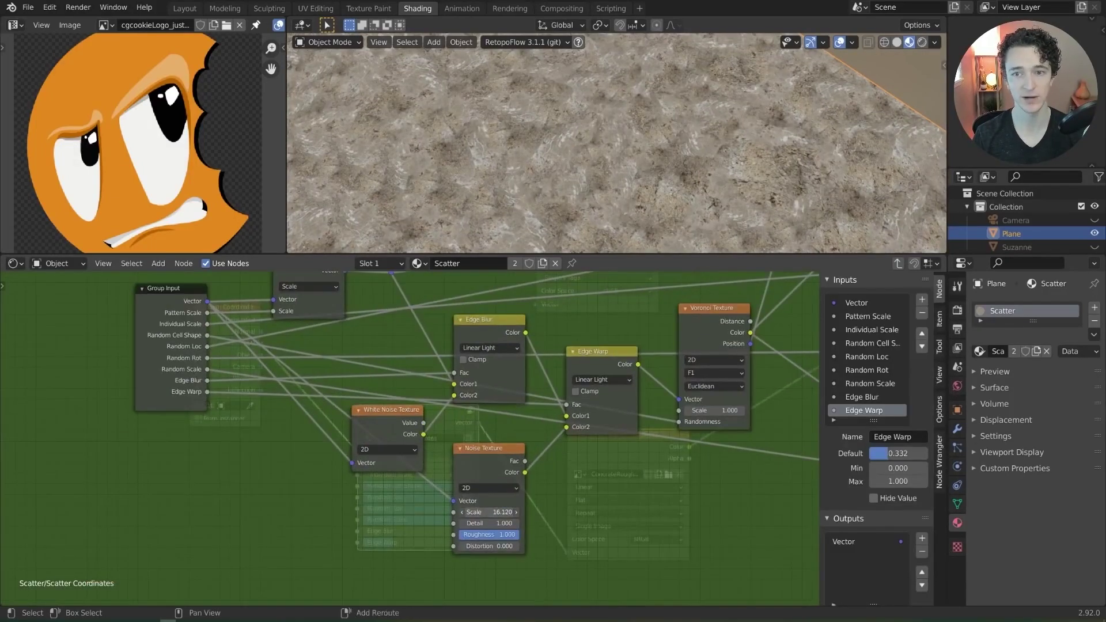
key("Tab")
middle_click_drag(617, 157, 583, 106)
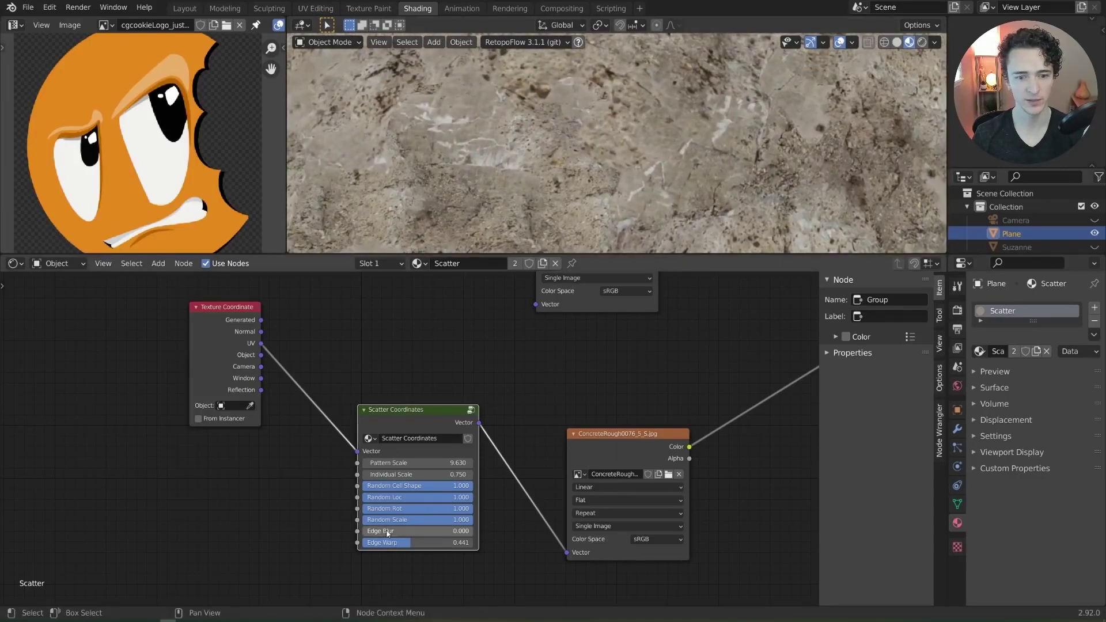
left_click_drag(371, 531, 394, 531)
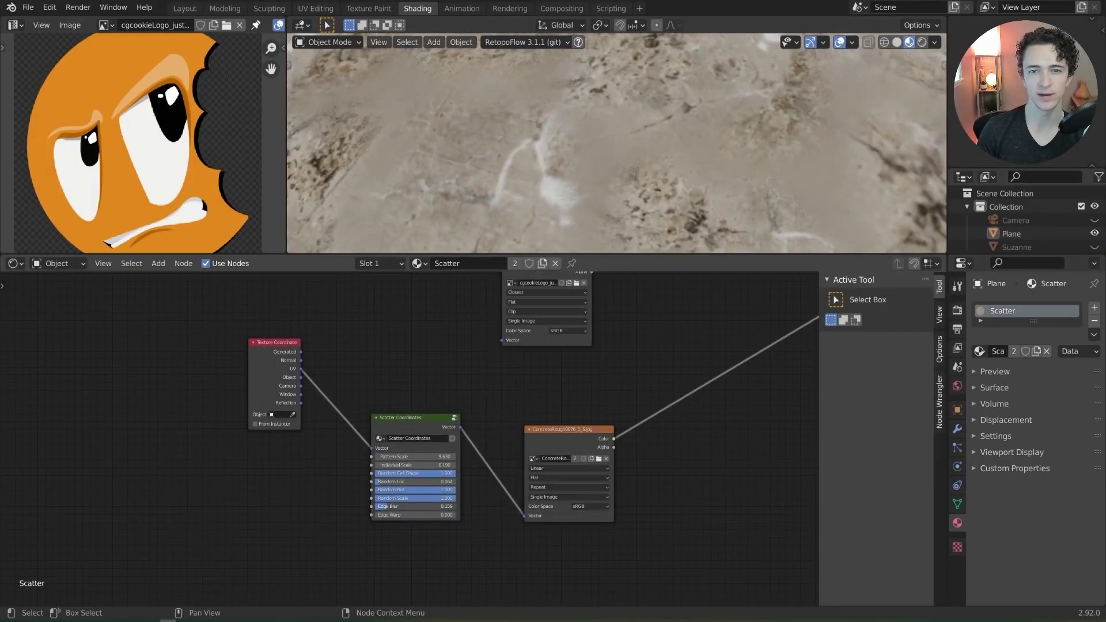
left_click_drag(382, 506, 383, 507)
Step: Set the concrete texture's interpolation to Closest and the Scatter Coordinates node's Edge Blur to 0.187
left_click_drag(579, 447, 568, 442)
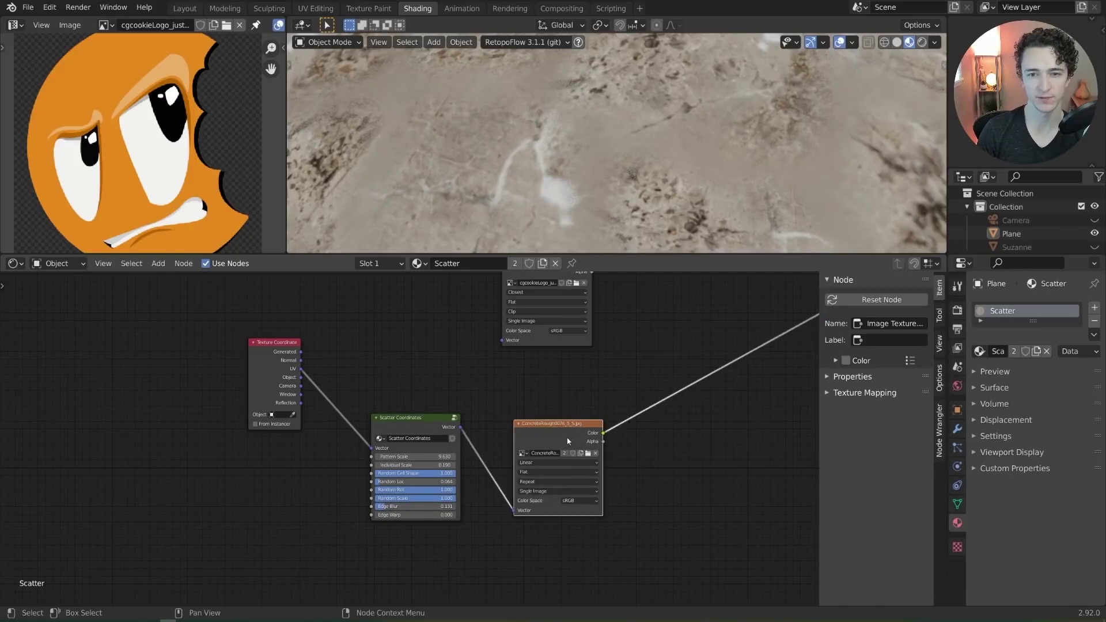
left_click(543, 483)
left_click_drag(409, 506, 414, 506)
scroll(631, 188, "down", 6)
middle_click_drag(630, 184, 571, 178)
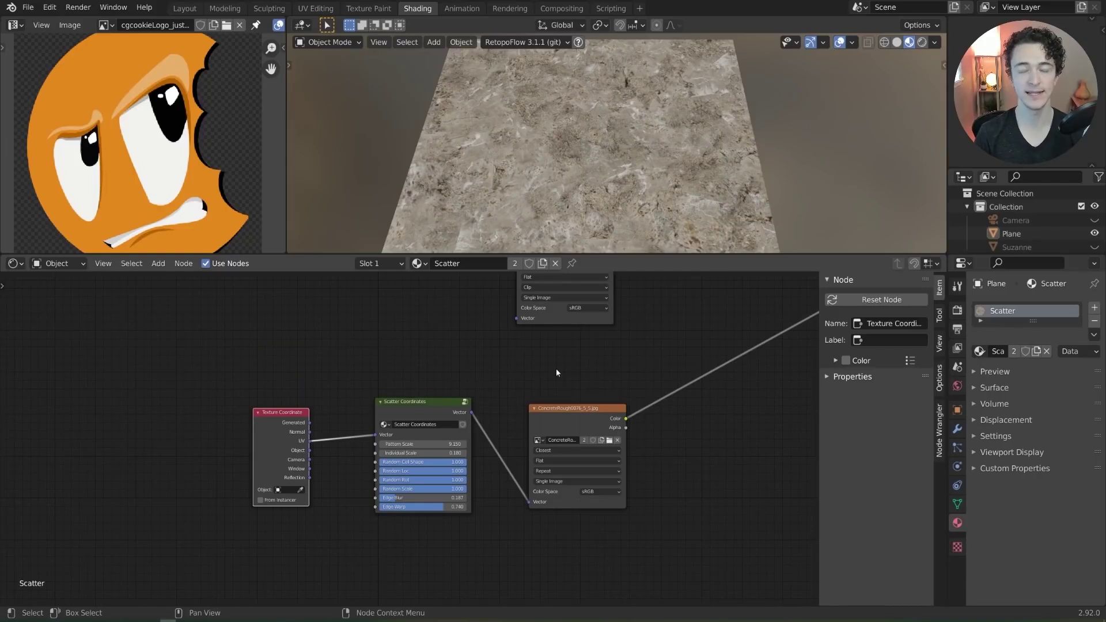
Step: Duplicate the ConcreteRough image texture node and begin applying Voronoi Scatter to the copy
key("shift+d")
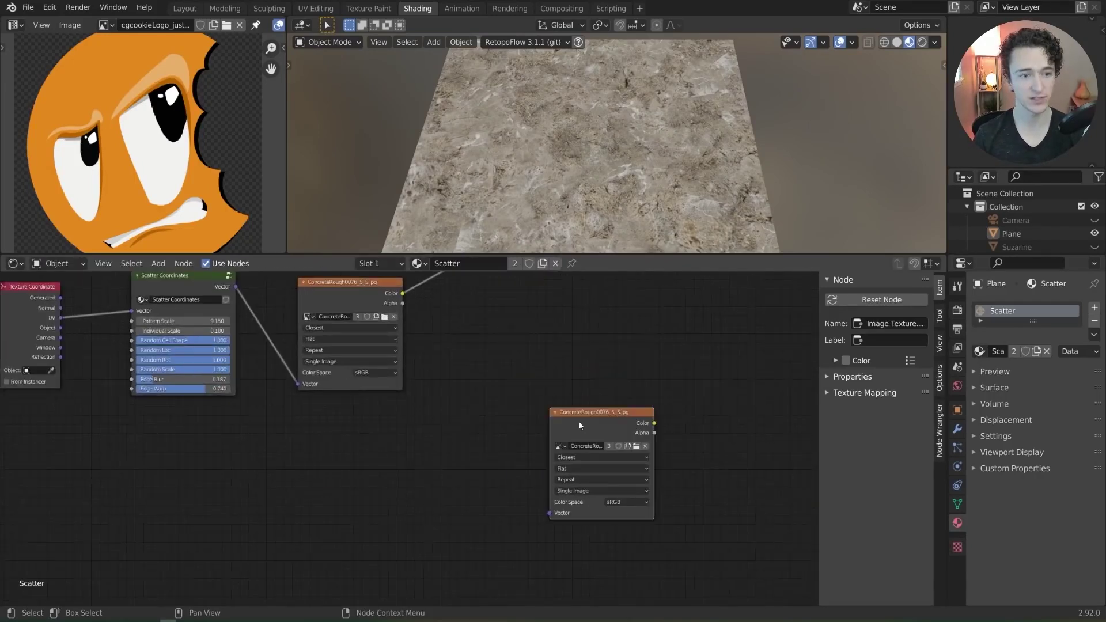
left_click(183, 263)
scroll(244, 576, "down", 3)
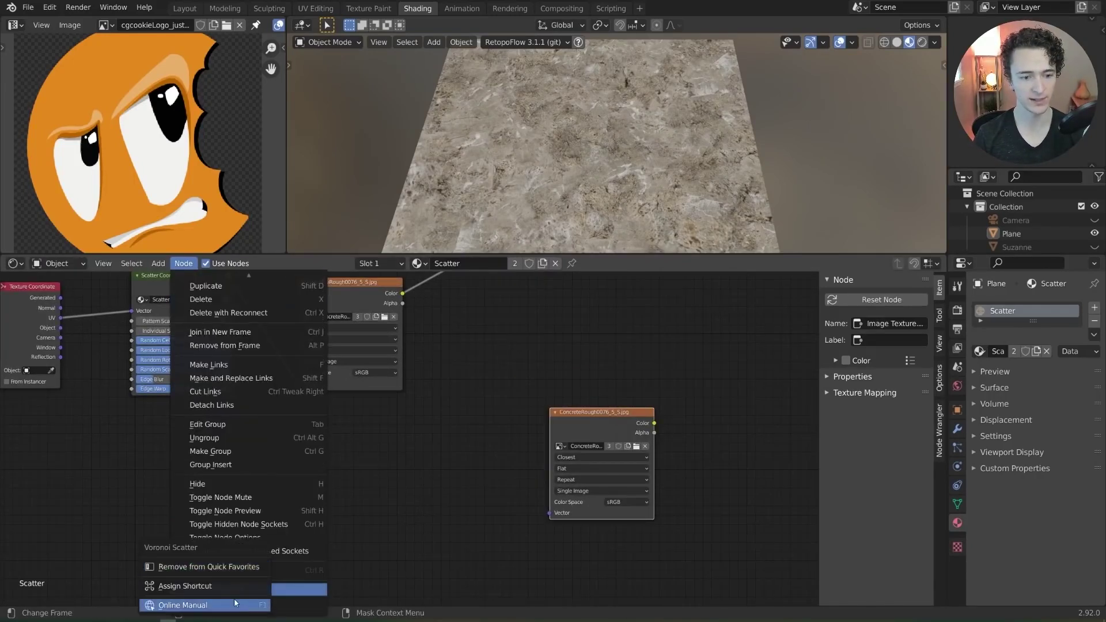